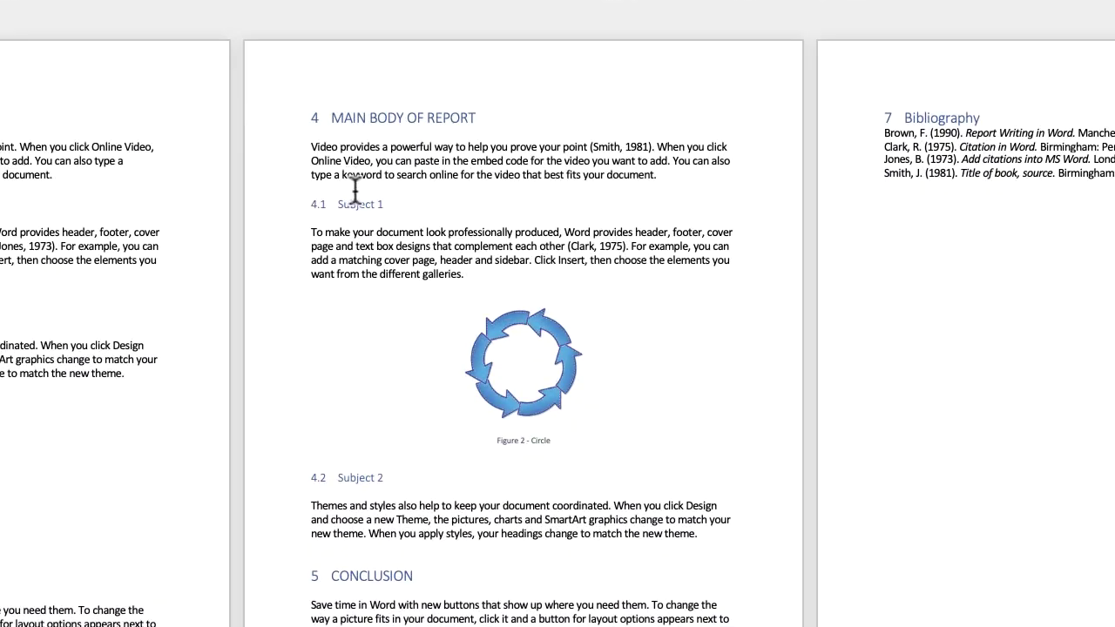
Step: Add blank lines between the opening paragraph of MAIN BODY OF REPORT and the Subject 1 heading, and place the cursor there
click(357, 185)
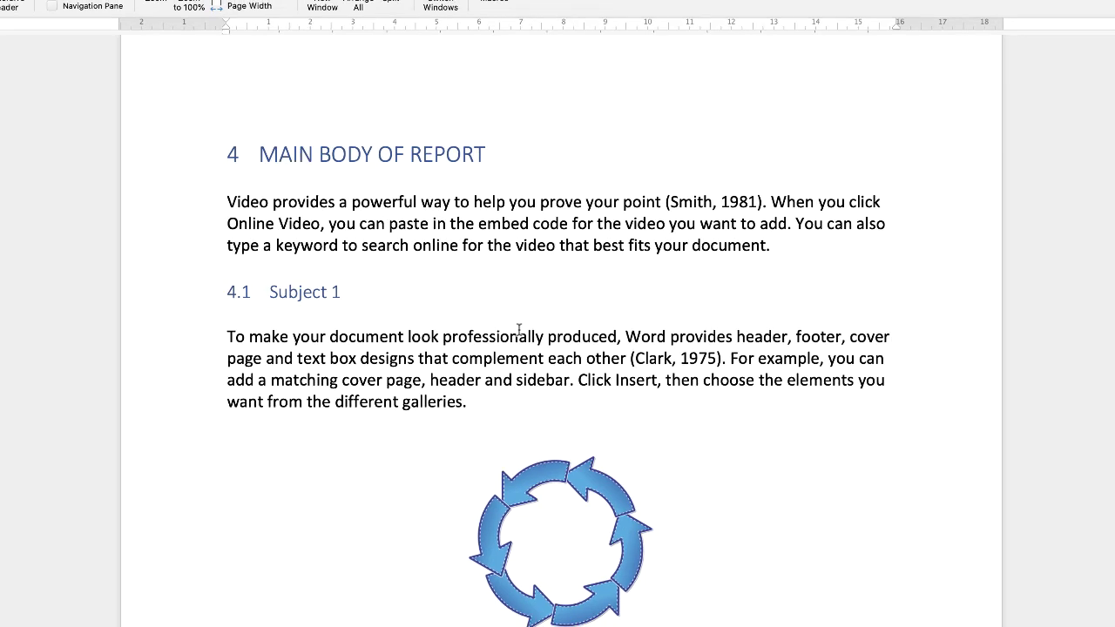
key(Return)
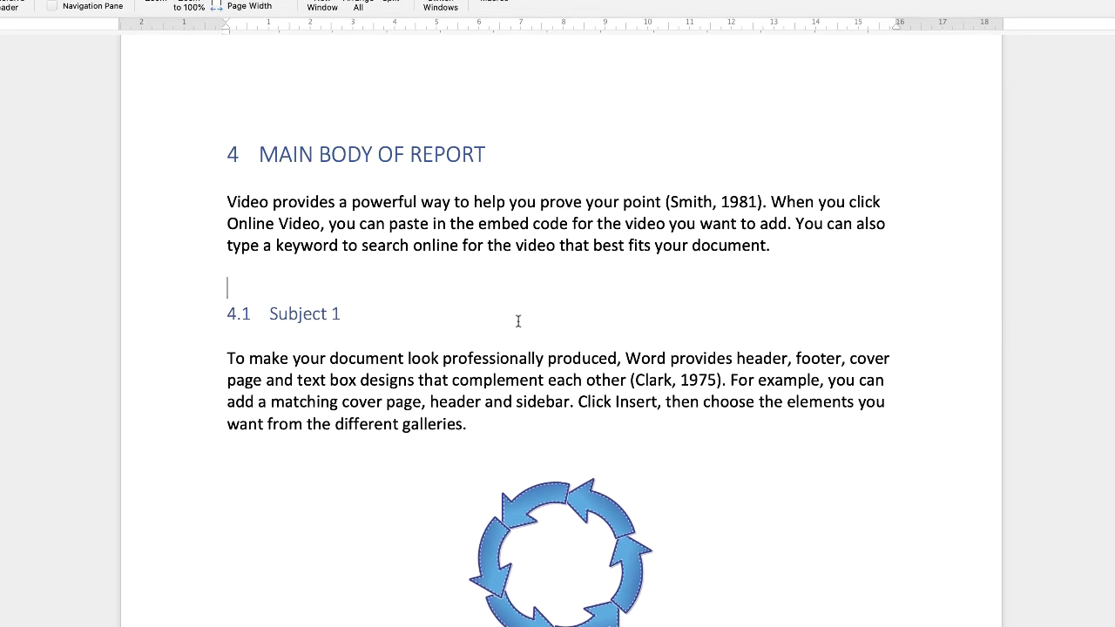
key(Return)
click(236, 288)
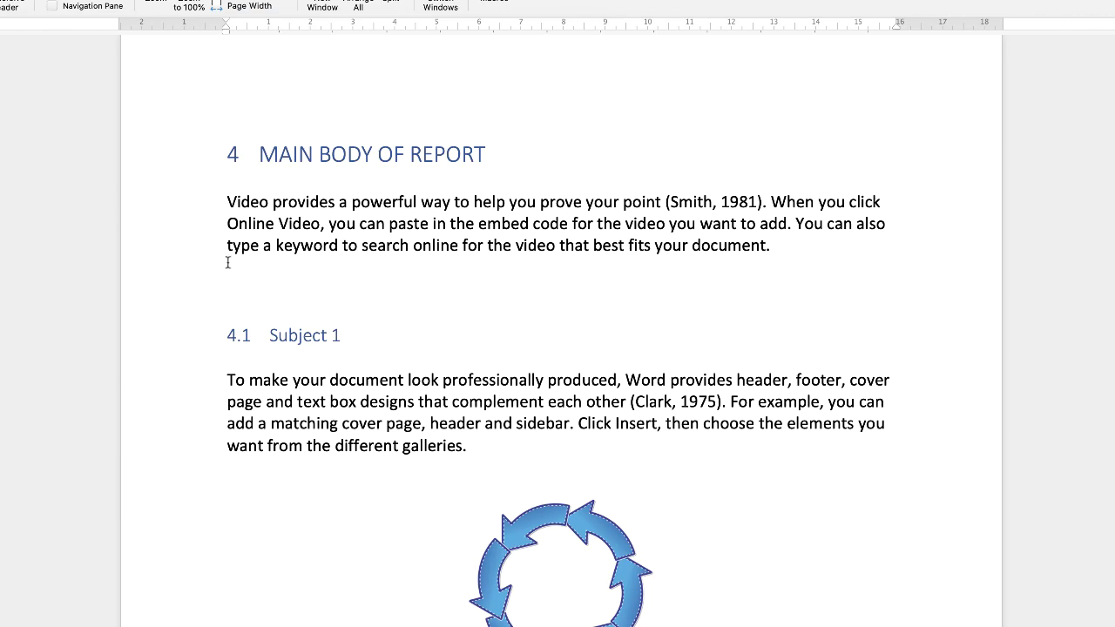
click(233, 277)
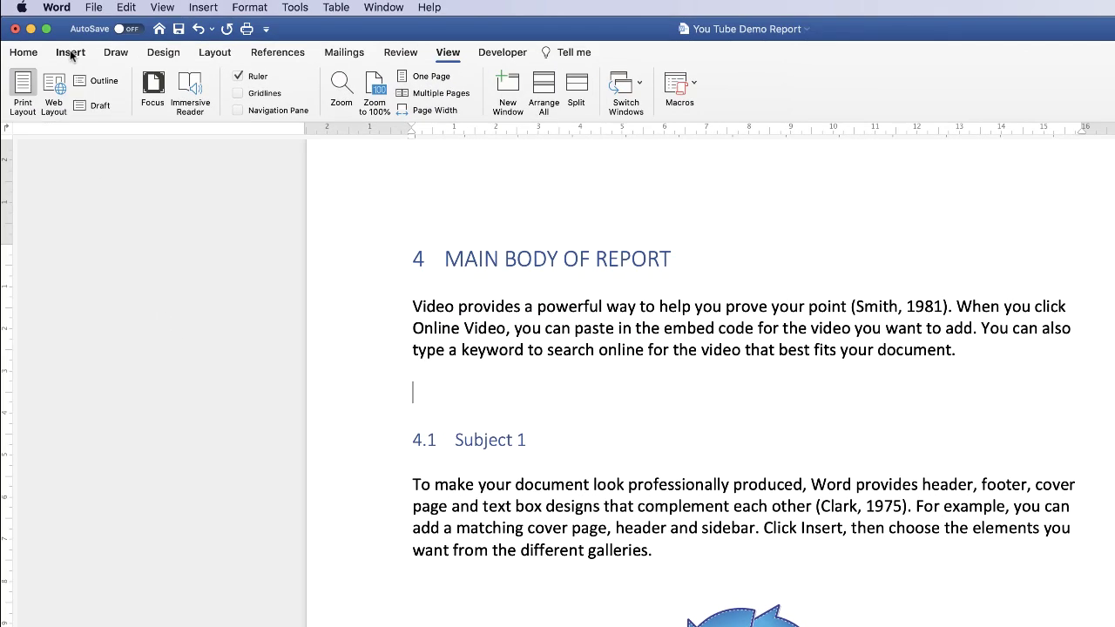
Step: Insert a table with five columns and four rows below the opening paragraph of MAIN BODY OF REPORT
click(70, 53)
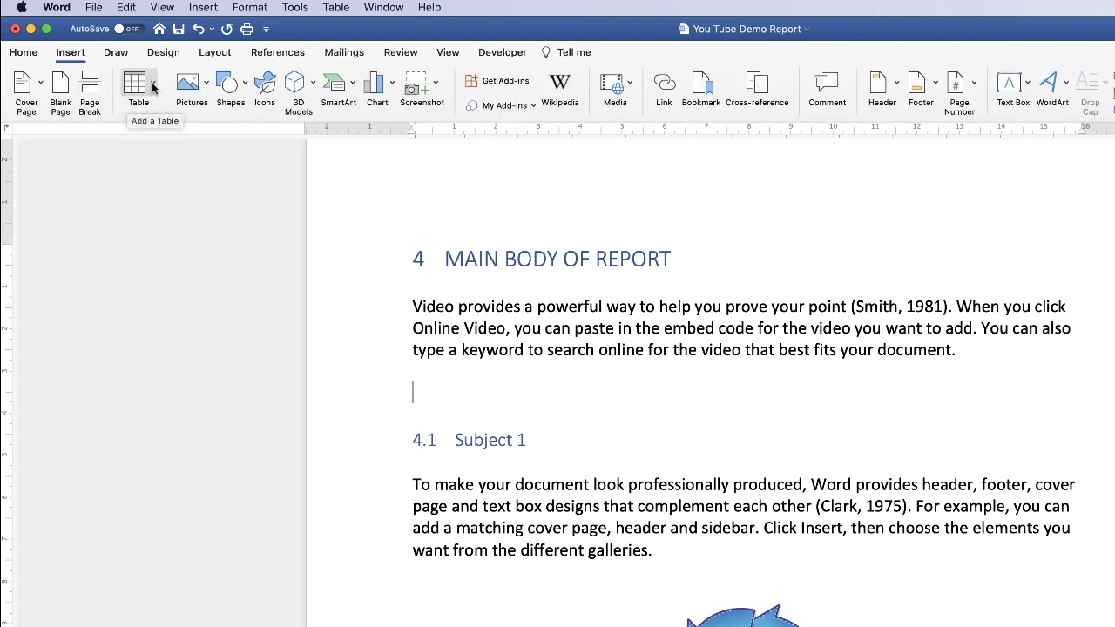
click(153, 87)
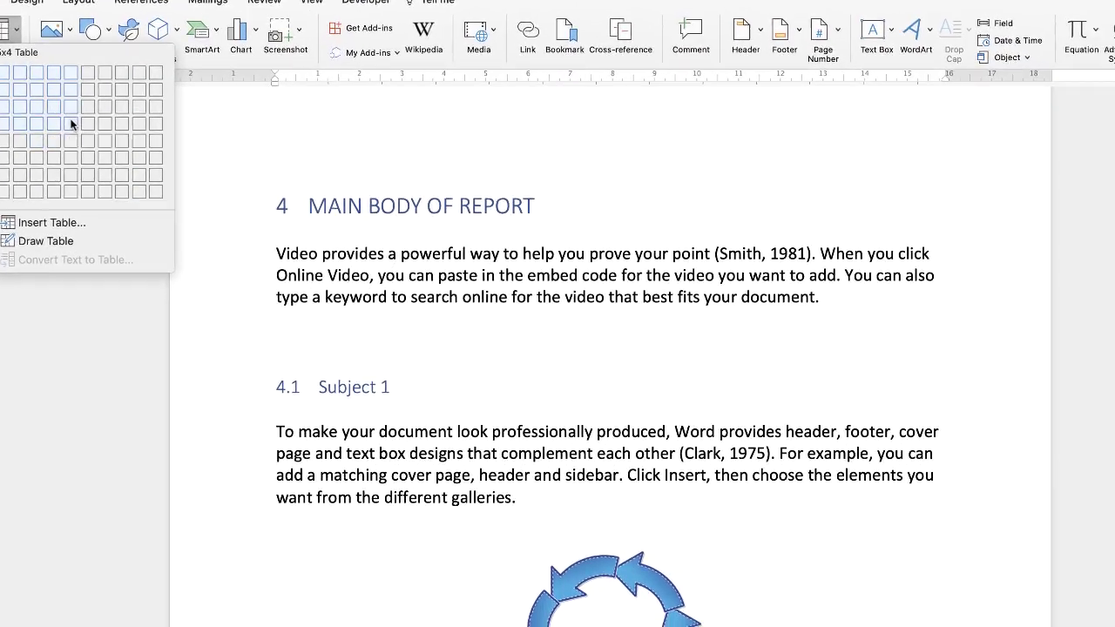
click(206, 174)
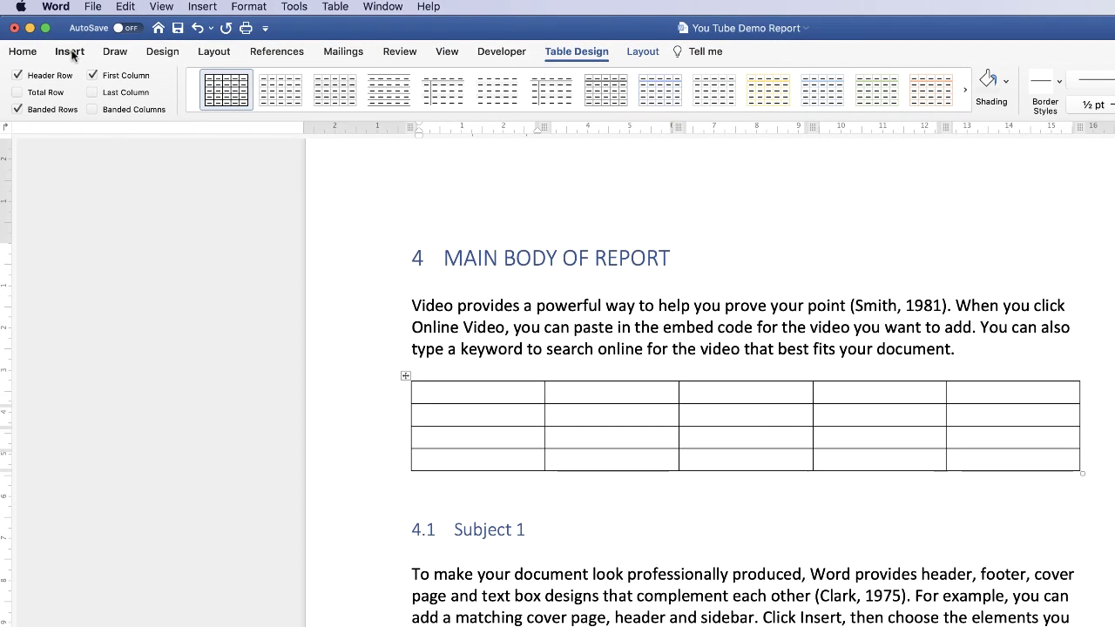
click(70, 51)
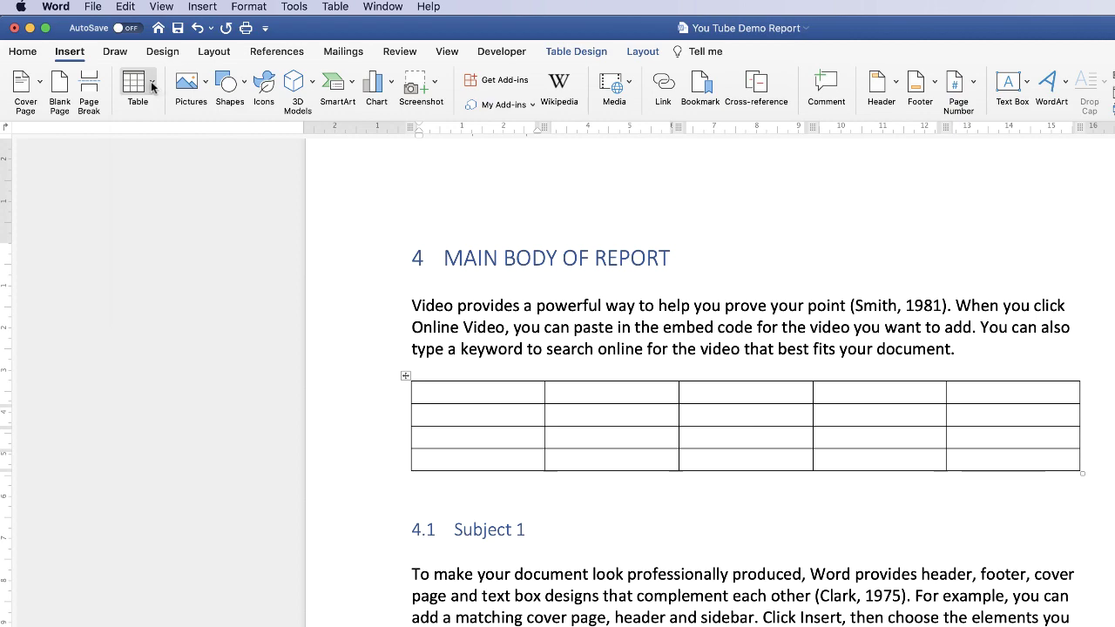
click(152, 82)
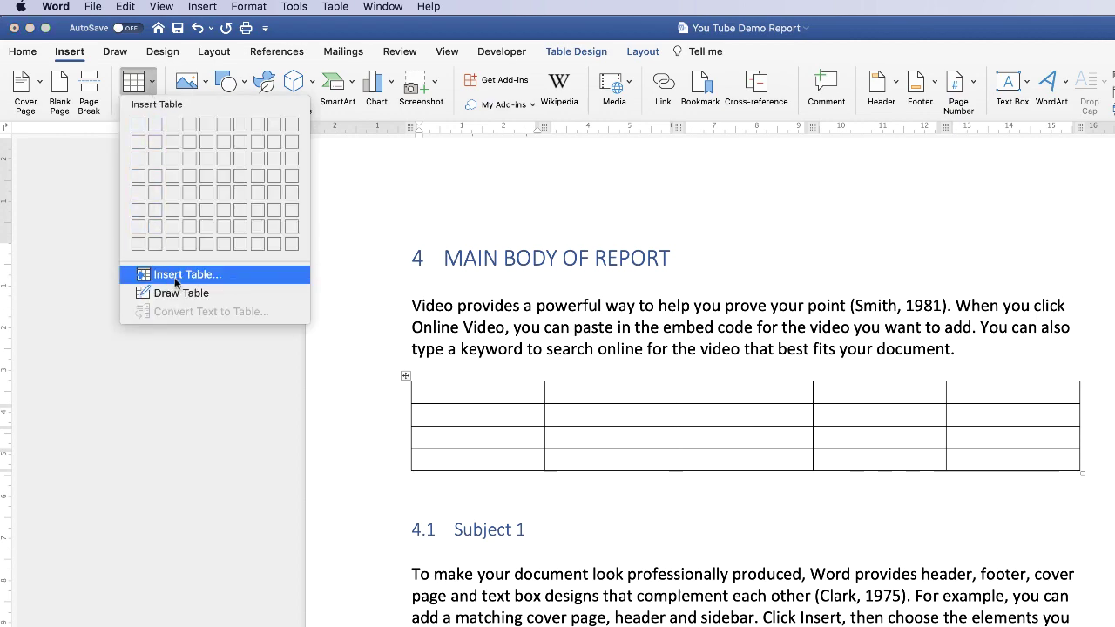
click(147, 276)
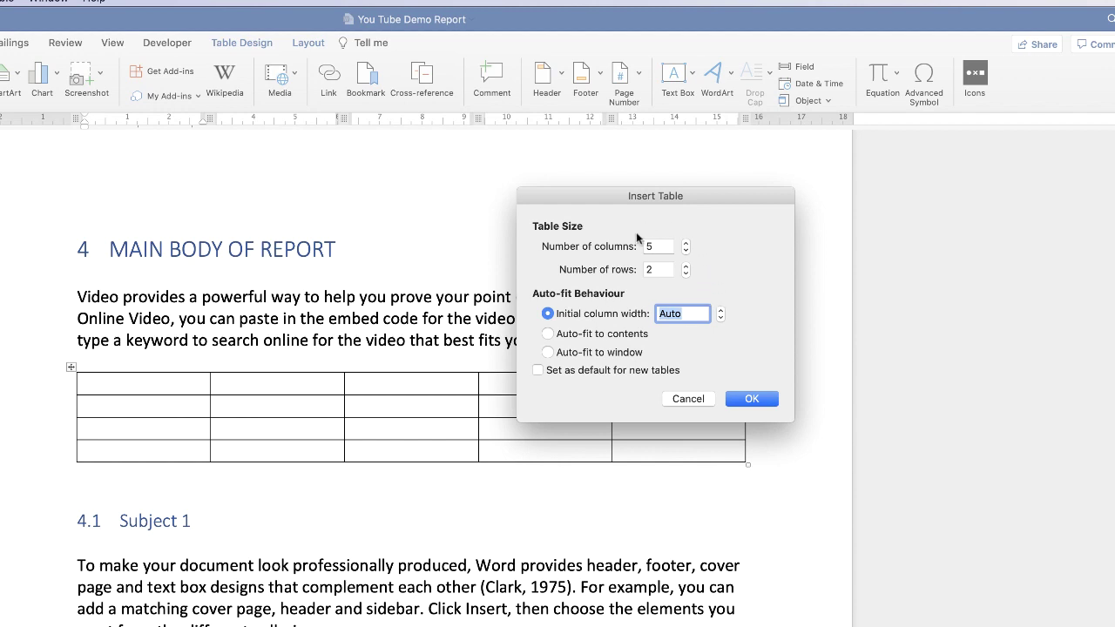
click(697, 401)
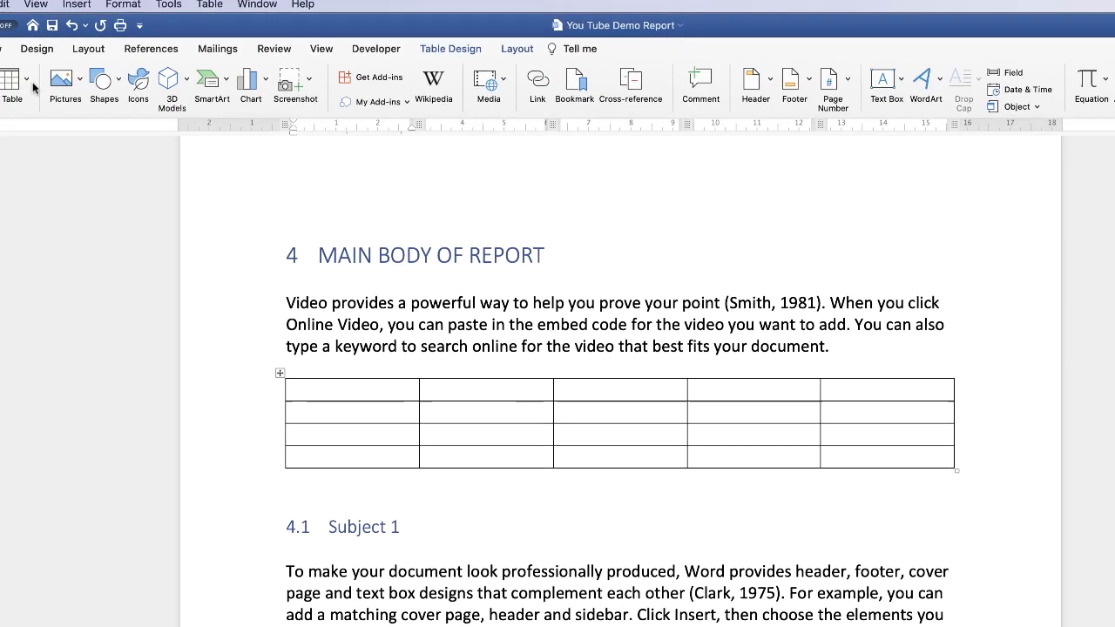
click(134, 82)
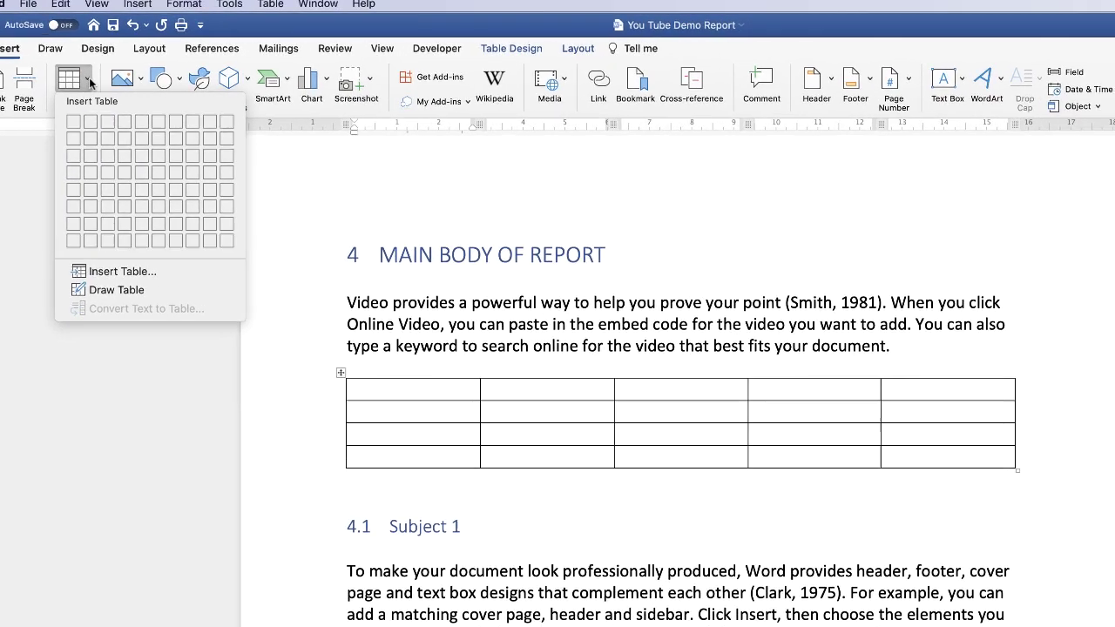
click(90, 82)
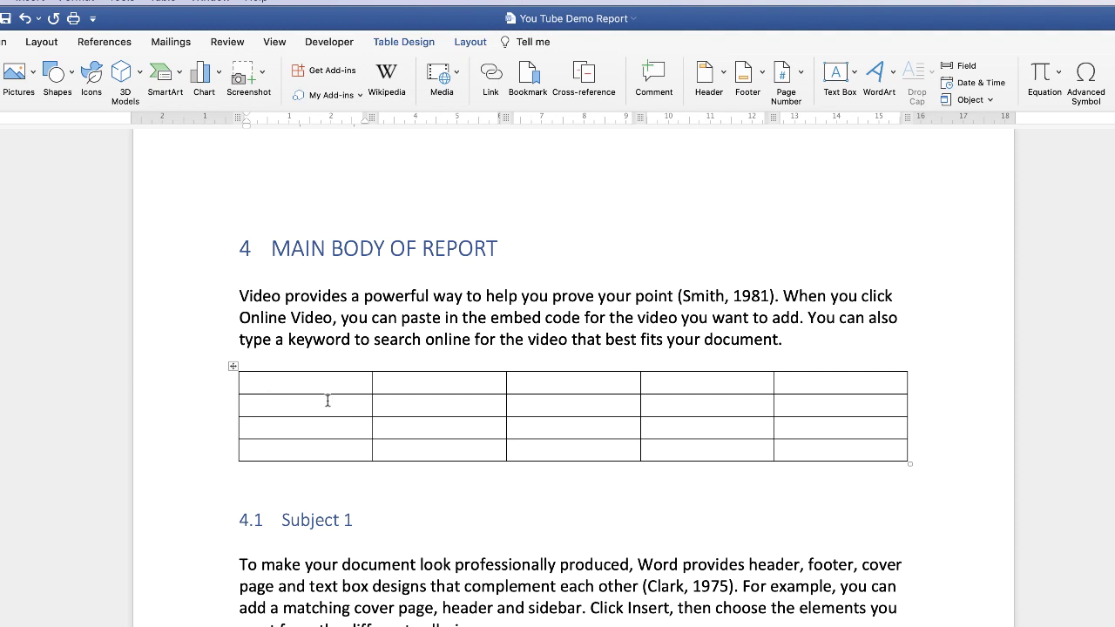
Step: Select the whole table and start a caption for it reading "Table 1 - Example"
click(232, 368)
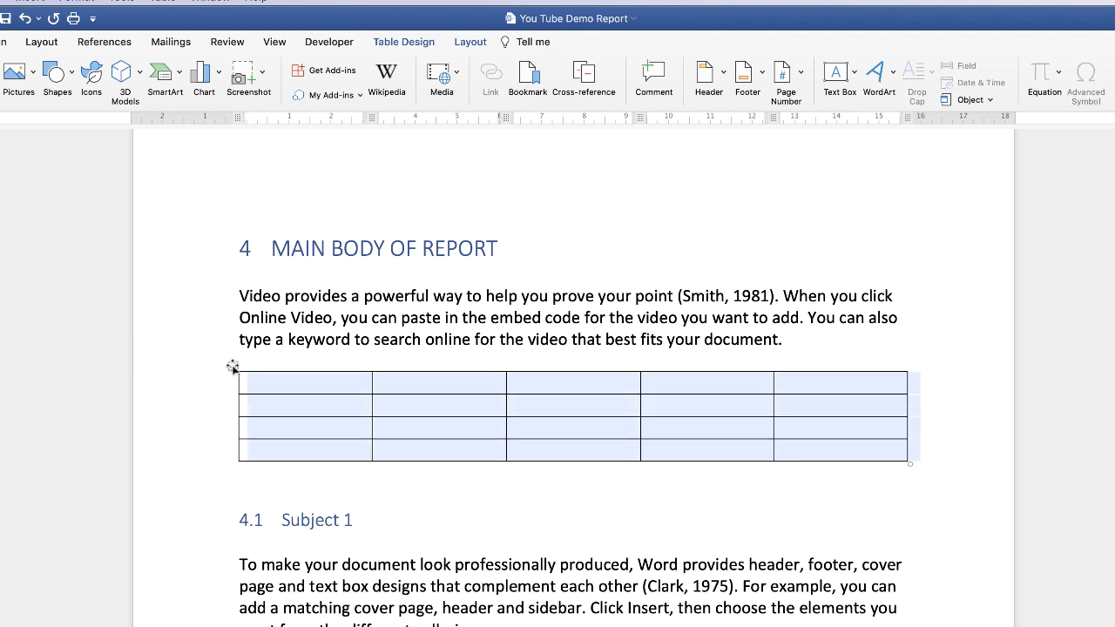
click(339, 467)
drag(783, 451, 258, 390)
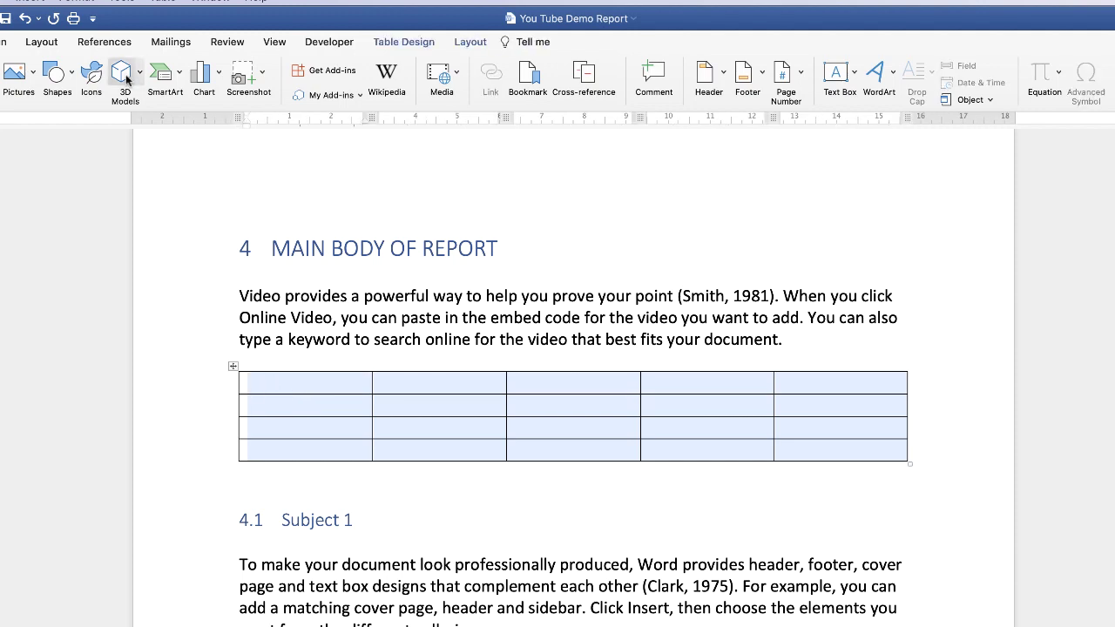
click(117, 45)
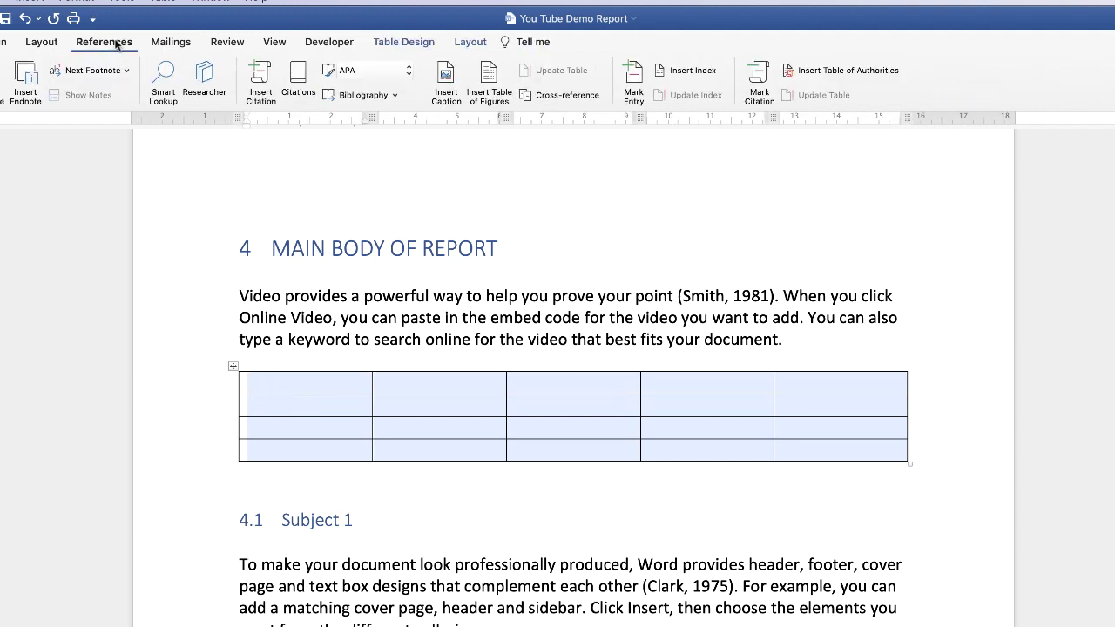
click(445, 80)
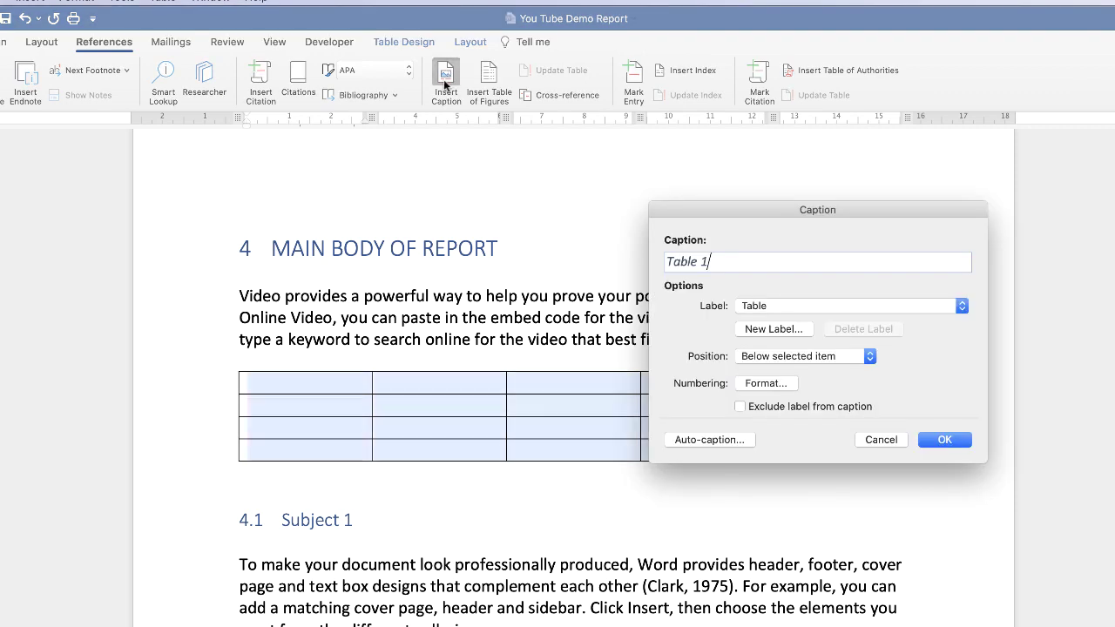
click(712, 262)
text(- Example)
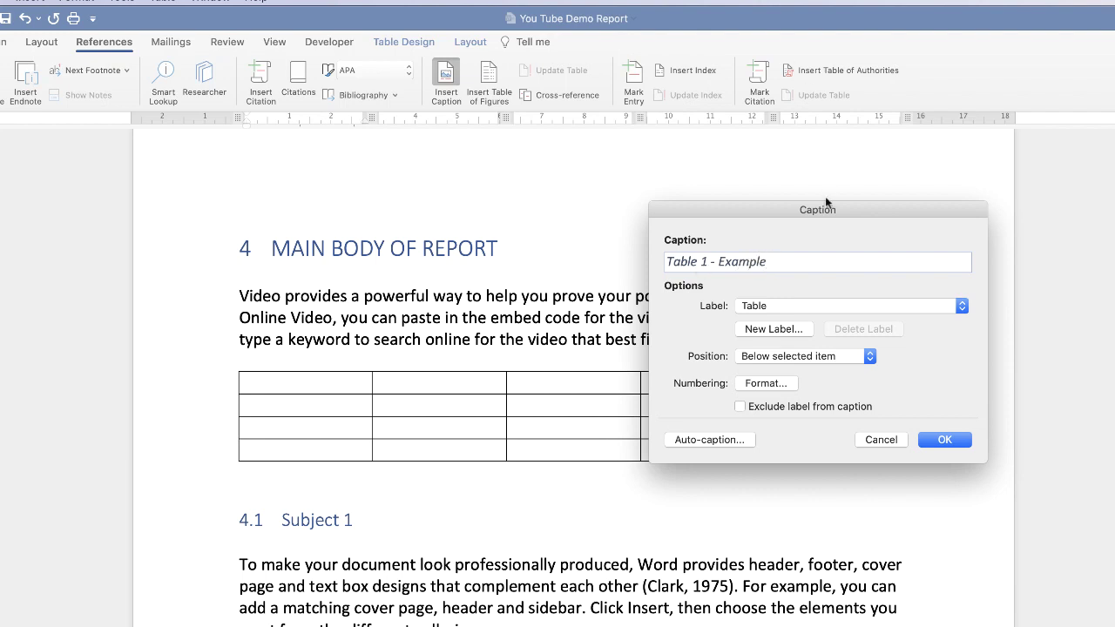
Step: Insert the caption with the label Table and the position Below selected item
click(828, 305)
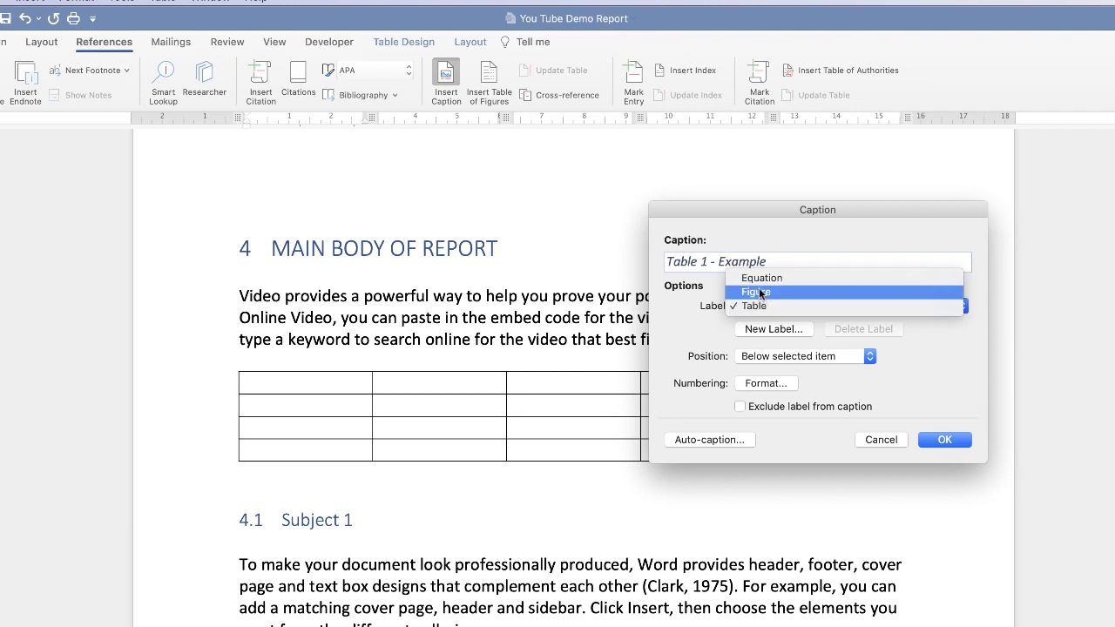
click(753, 310)
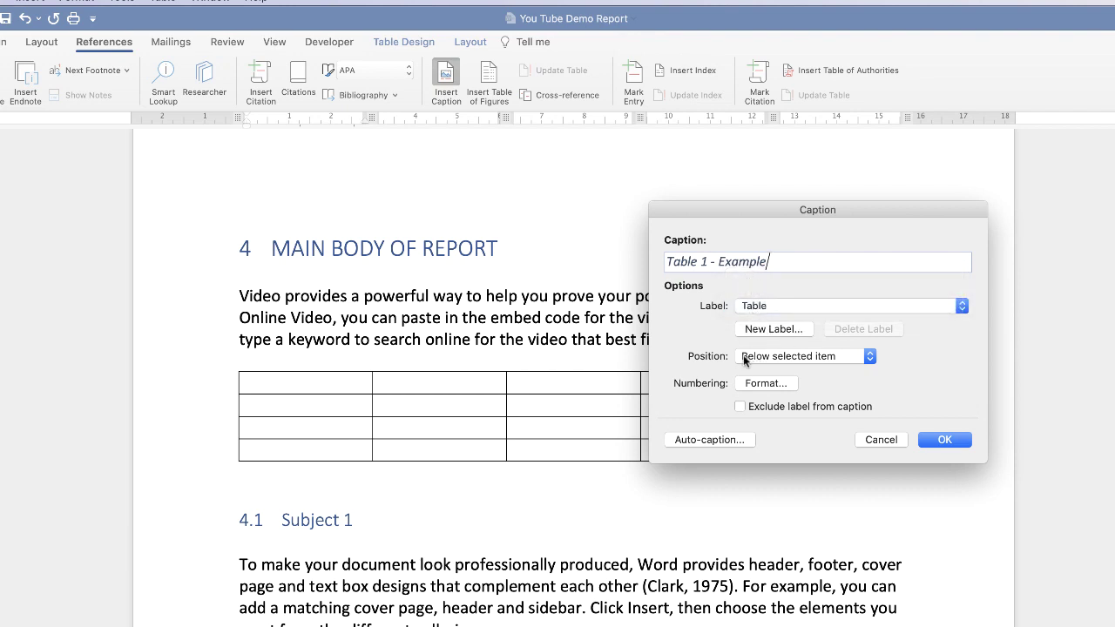
click(802, 358)
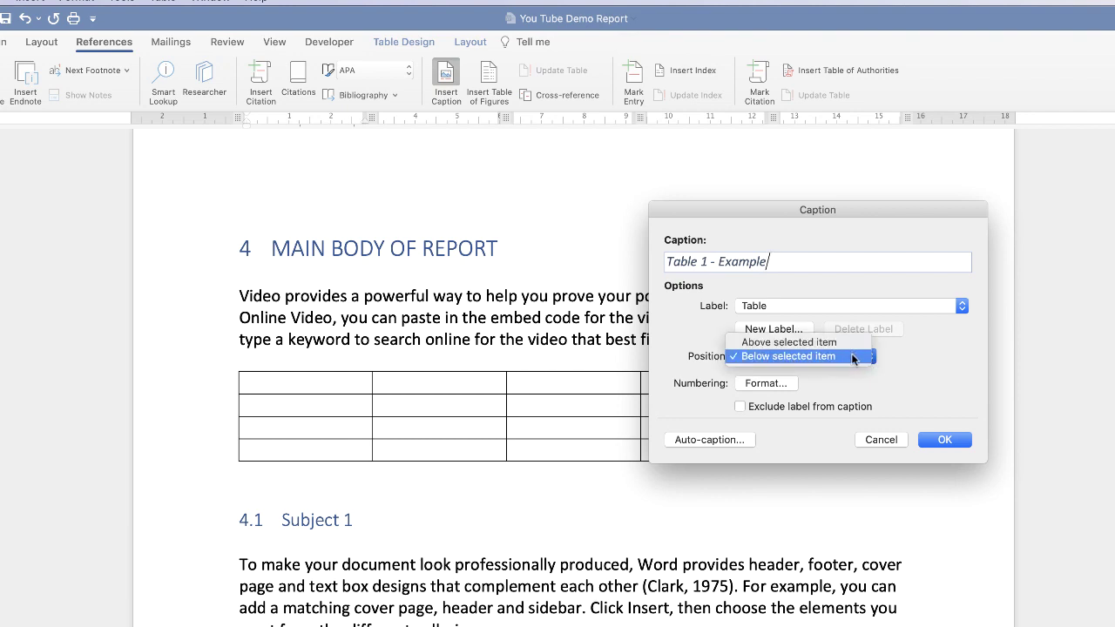
click(848, 356)
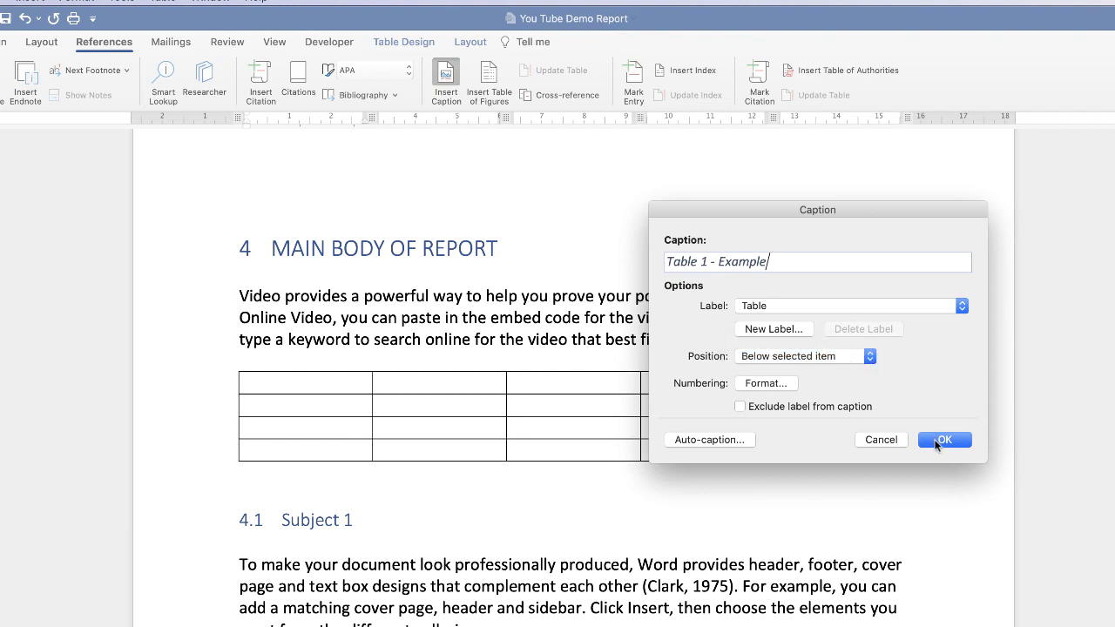
click(942, 441)
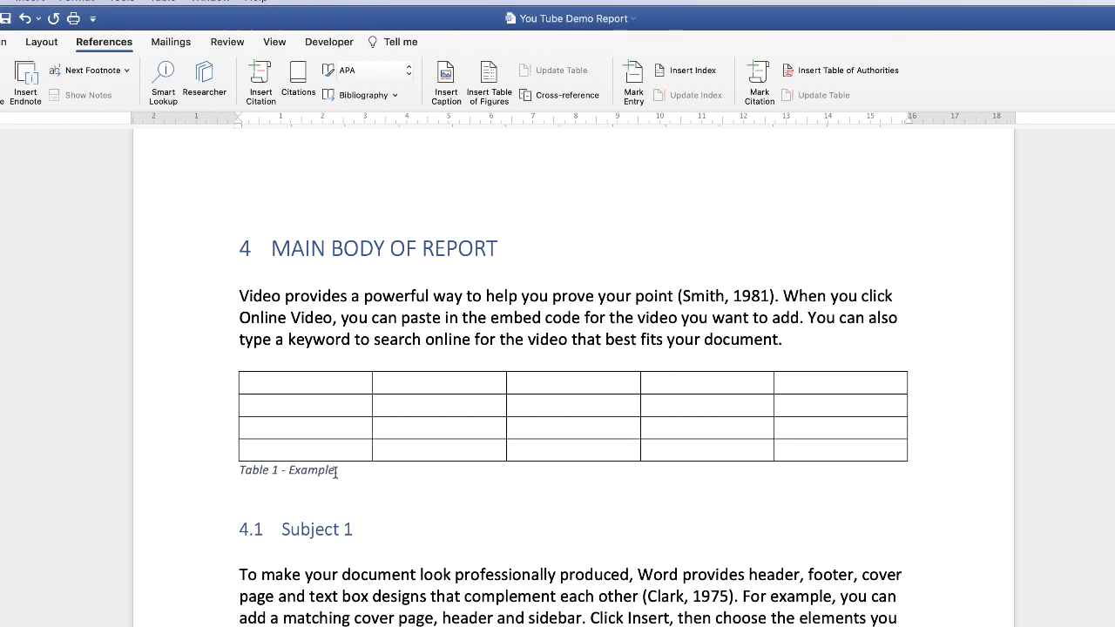
Step: Remove the italic formatting from the "Table 1 - Example" caption
drag(338, 470, 259, 477)
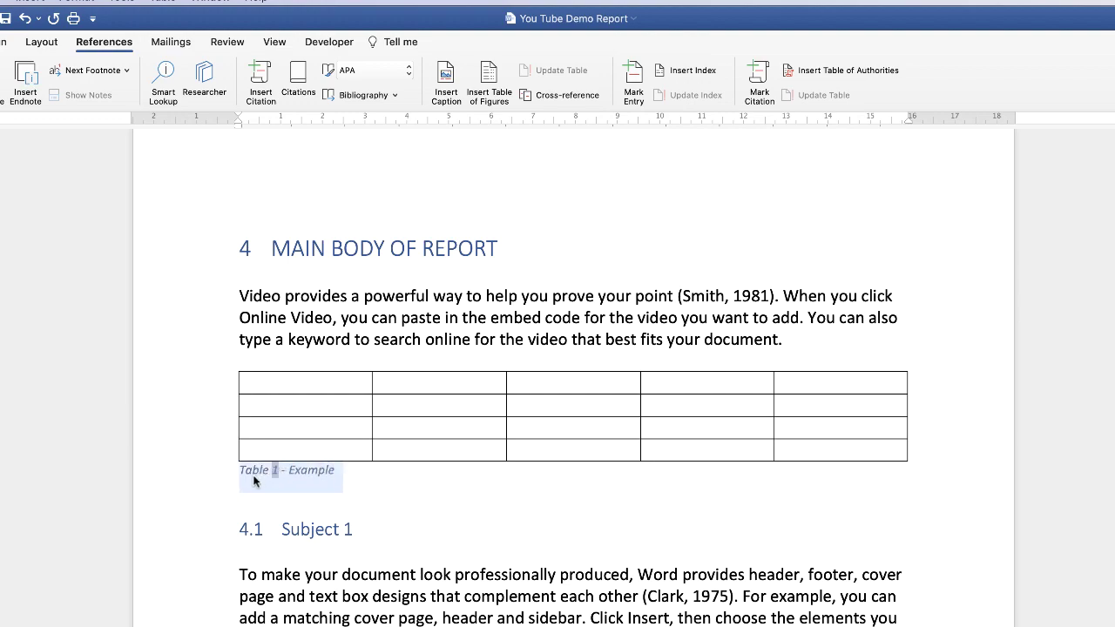
click(24, 54)
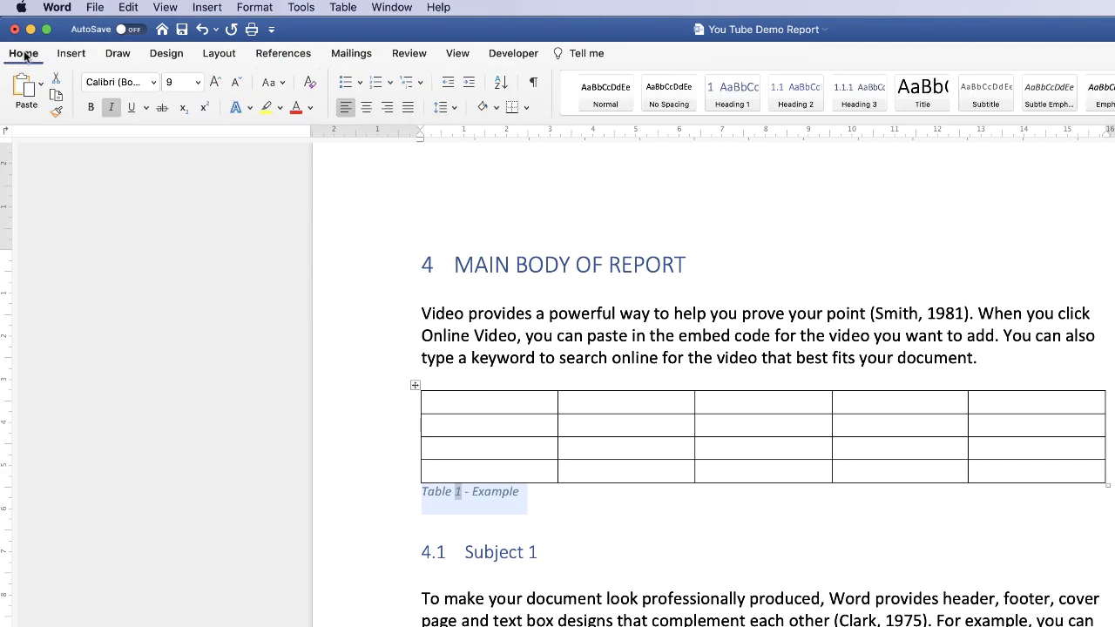
click(109, 108)
key(Right)
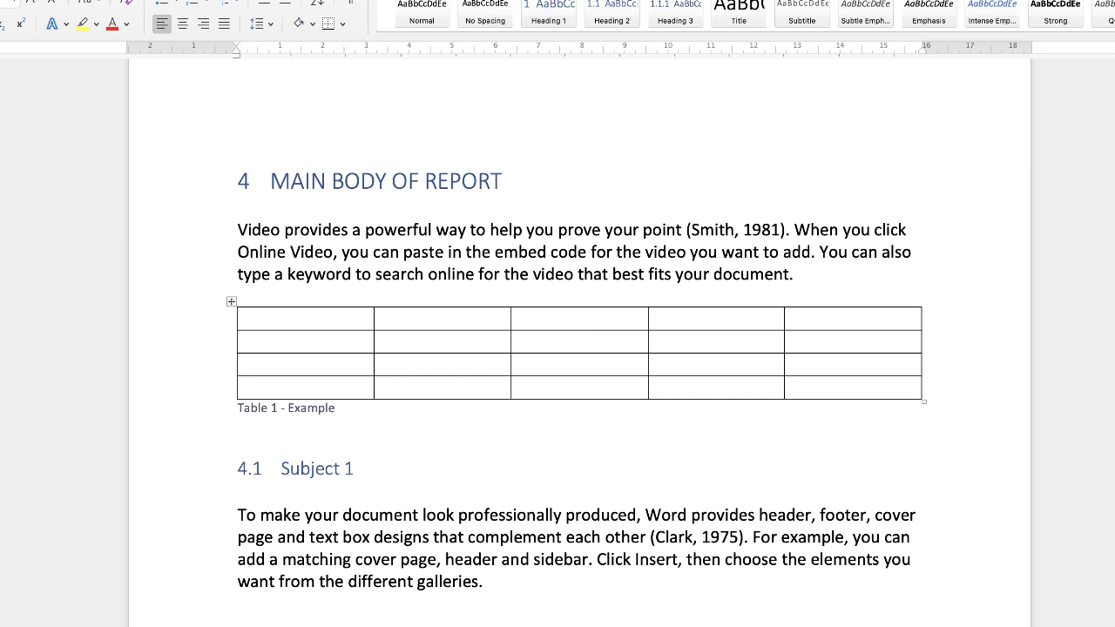
Step: Copy the "Table of Figures" heading on the contents page and paste it below the list of figures
scroll(579, 333, up, 15)
scroll(579, 333, up, 10)
scroll(580, 333, down, 1)
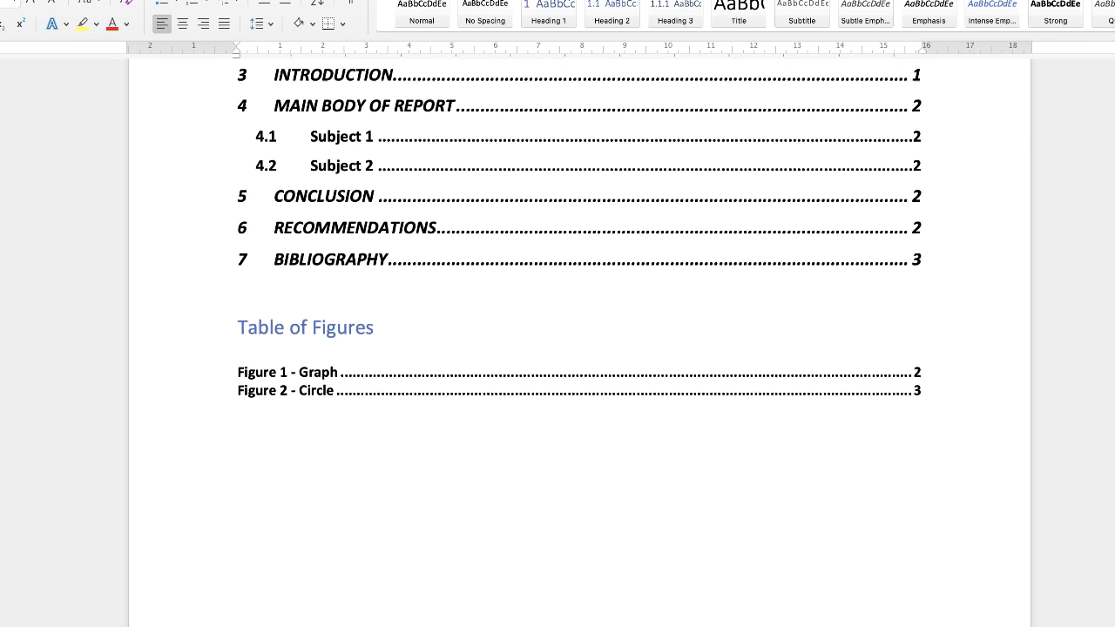
scroll(580, 333, down, 2)
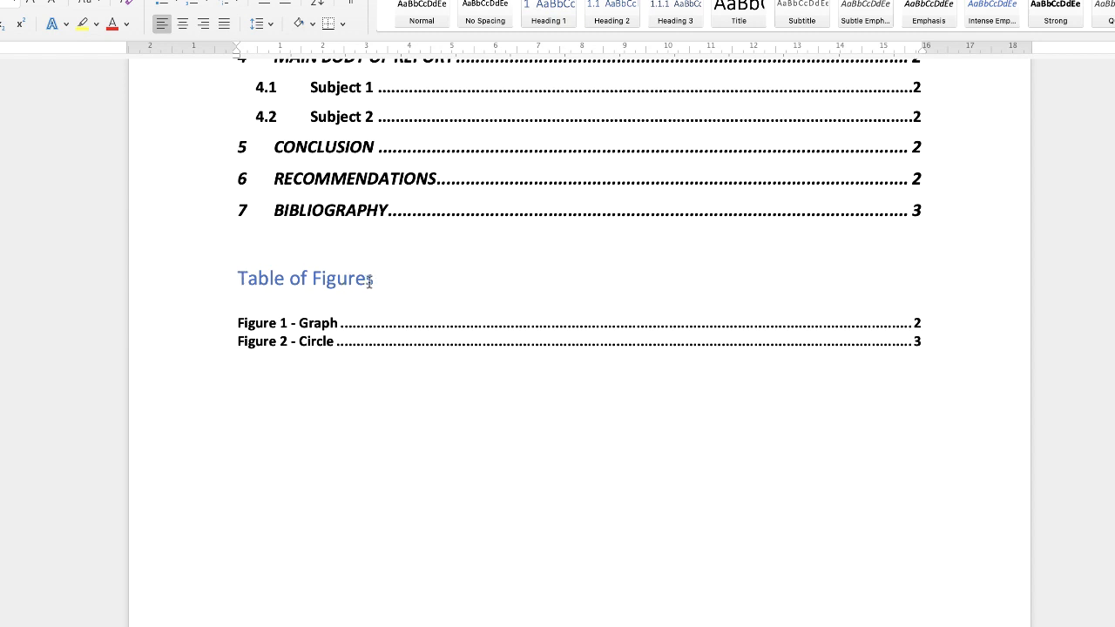
drag(373, 279, 261, 277)
key(ctrl+c)
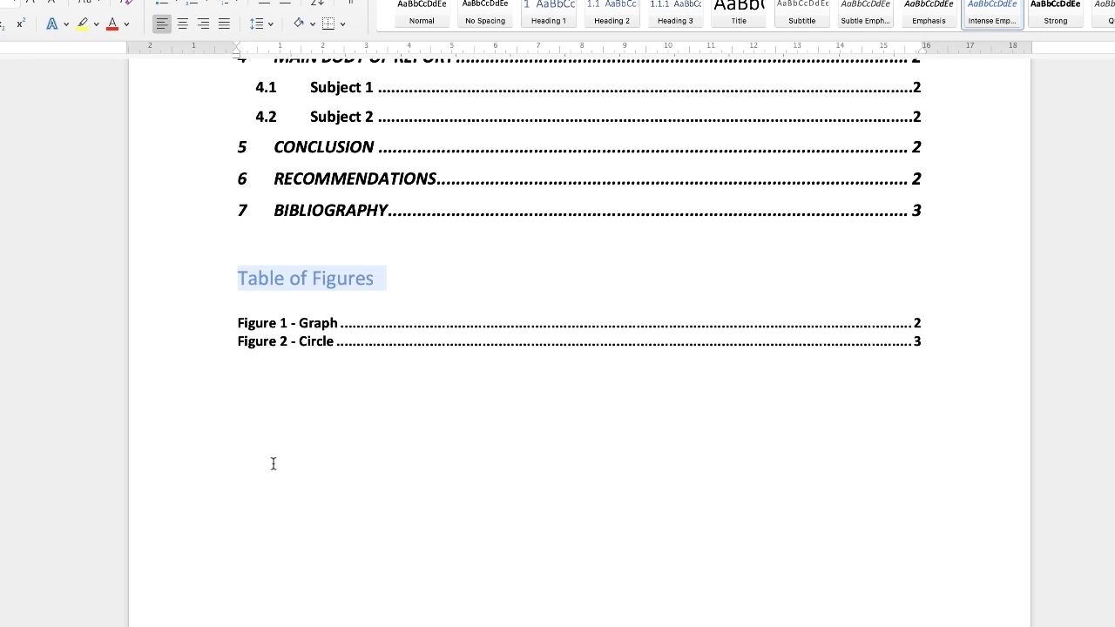
click(258, 409)
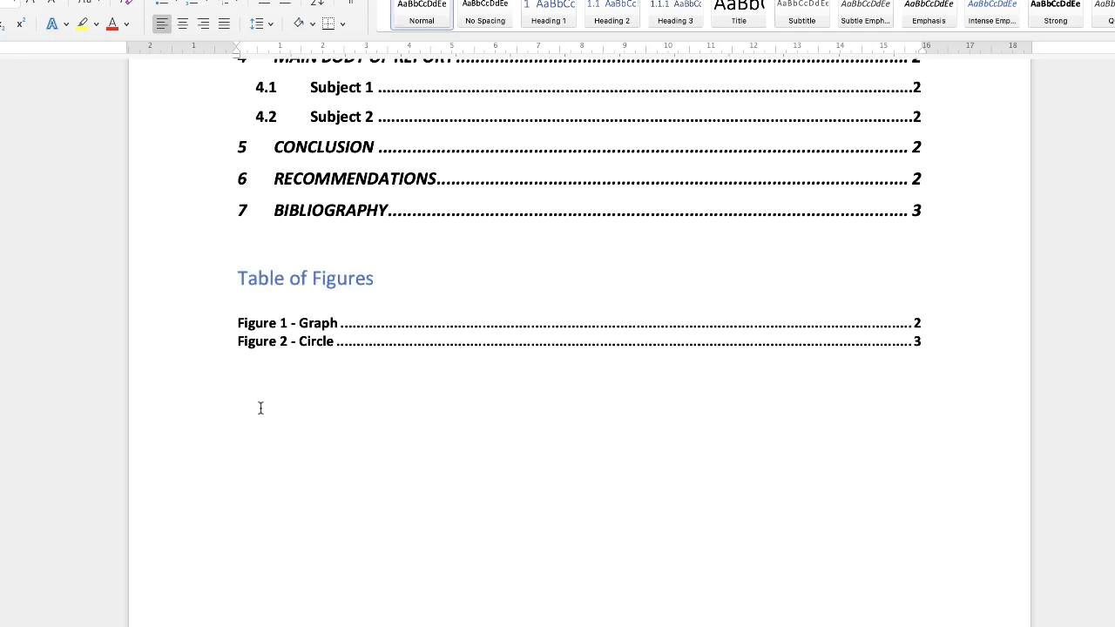
key(ctrl+v)
Step: Change the pasted heading to read "Table of Tables"
drag(371, 409, 316, 418)
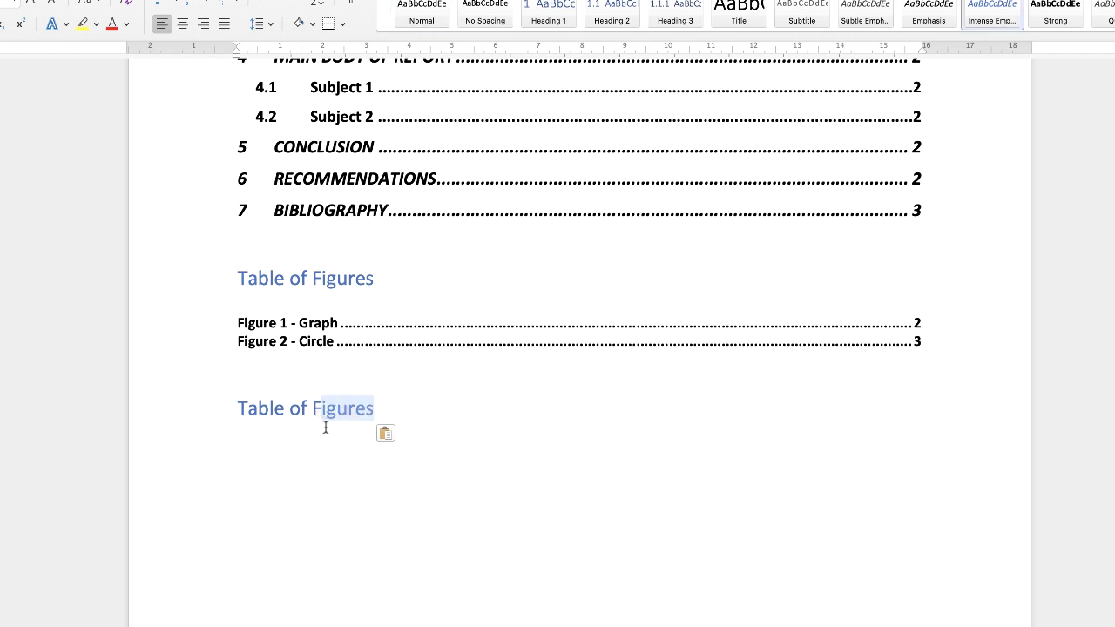
key(BackSpace)
key(BackSpace)
text(Tables)
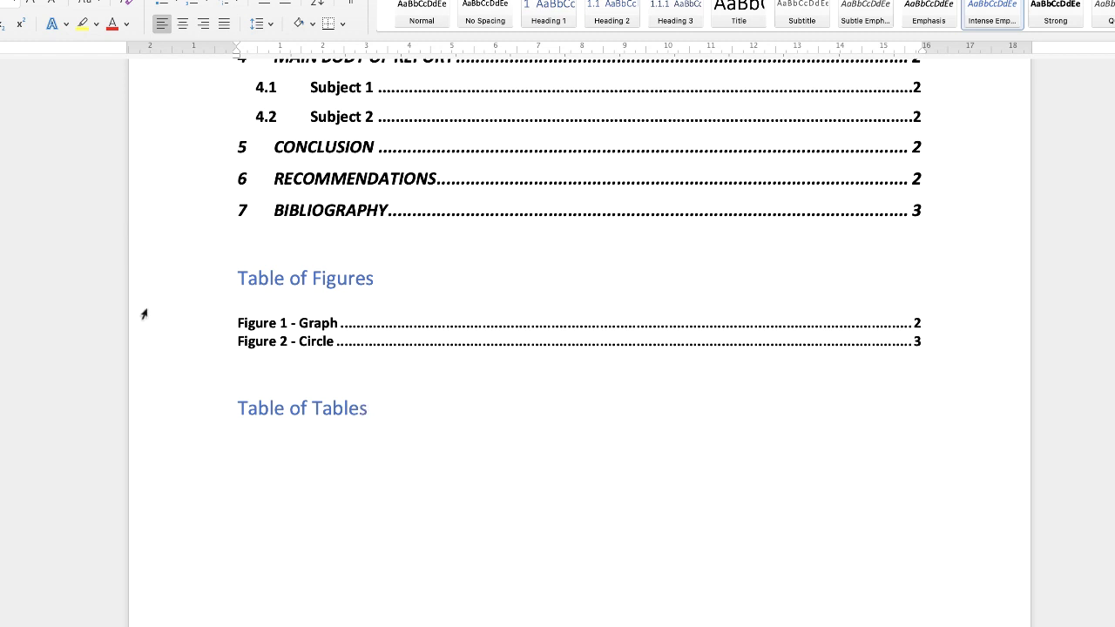
Step: Insert an automatic list below the "Table of Tables" heading with the caption label Table, From template format and dotted tab leader
click(246, 438)
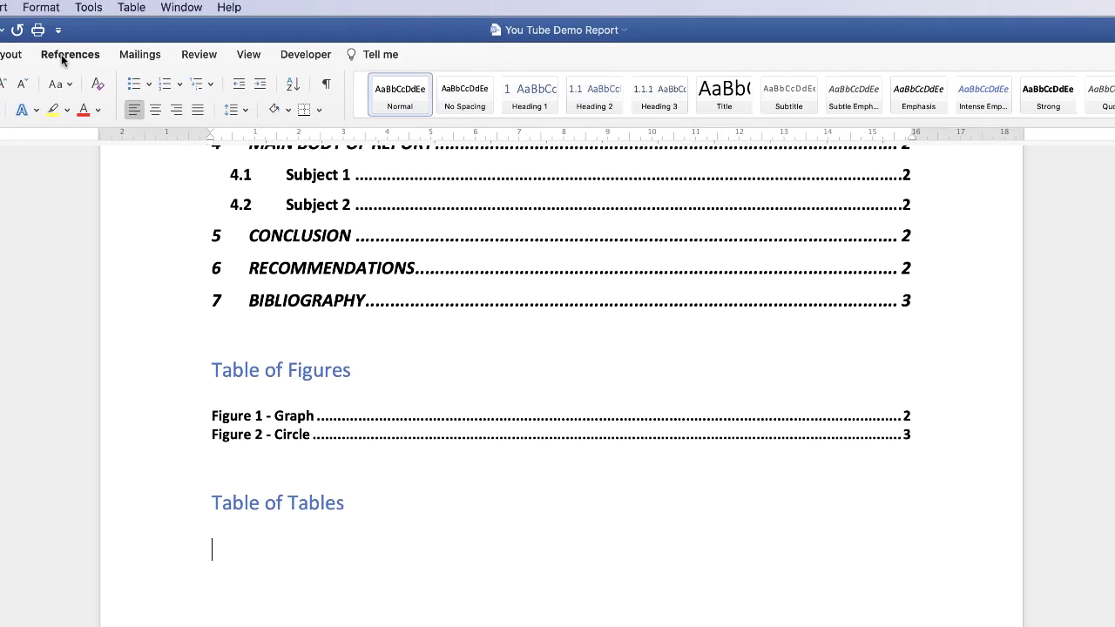
click(64, 57)
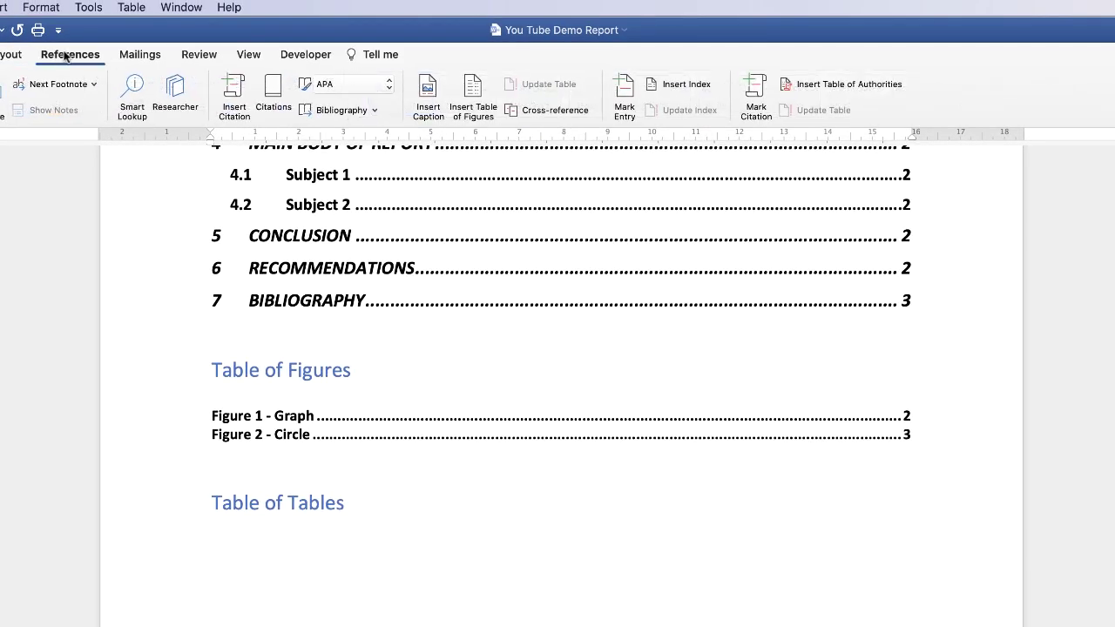
click(465, 108)
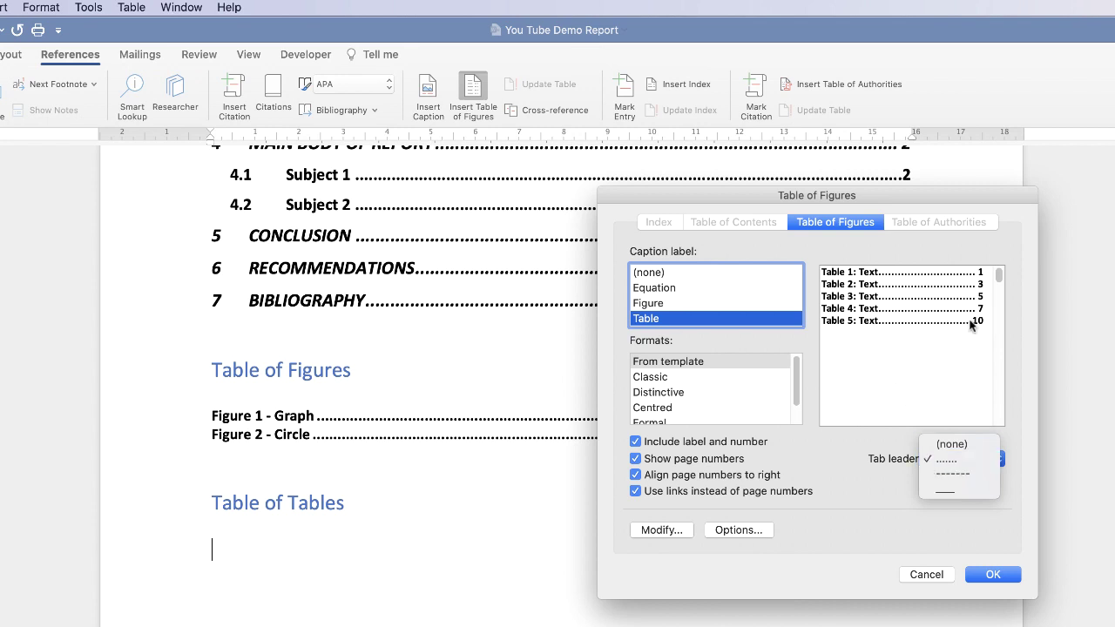
click(997, 583)
click(993, 574)
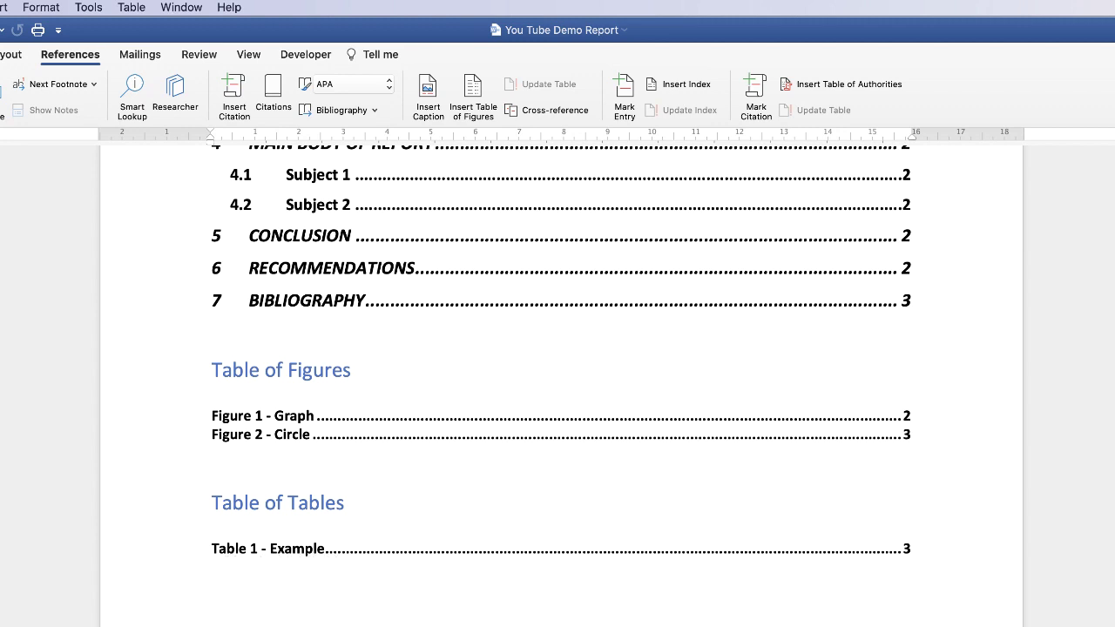
Step: Copy the table in the Main Body of Report section and paste it below the "Table 1 - Example" caption
scroll(561, 383, down, 15)
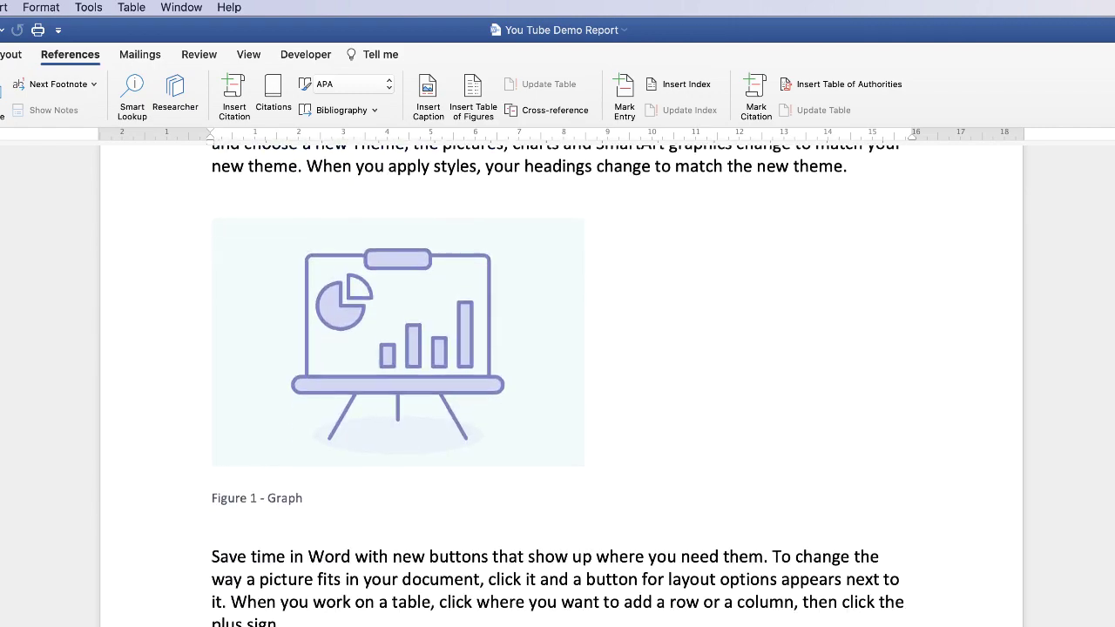
scroll(560, 383, down, 10)
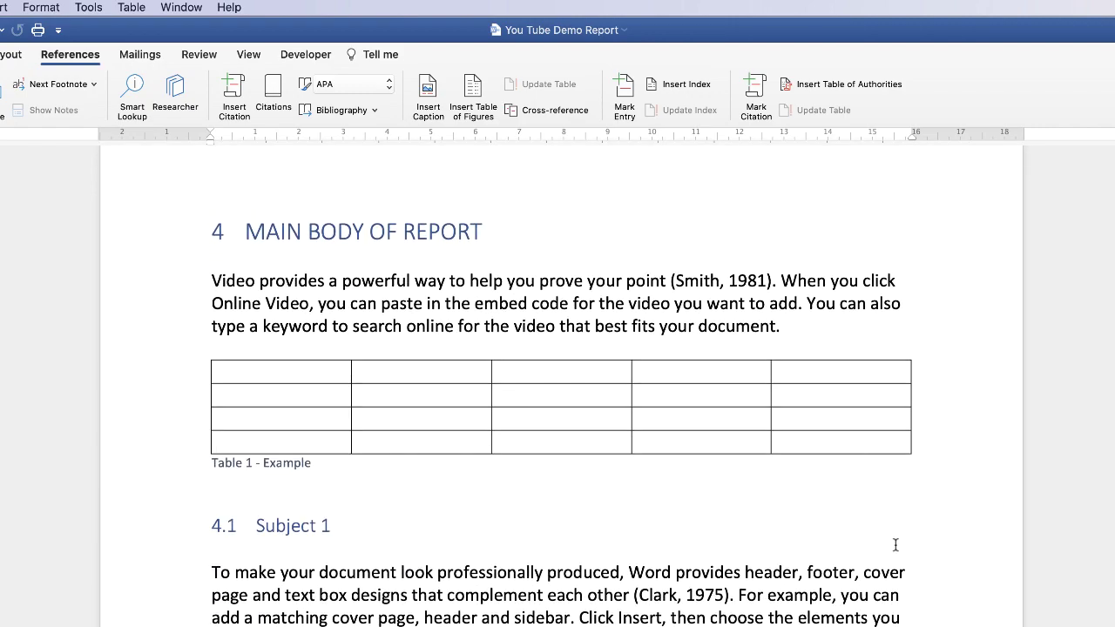
click(204, 354)
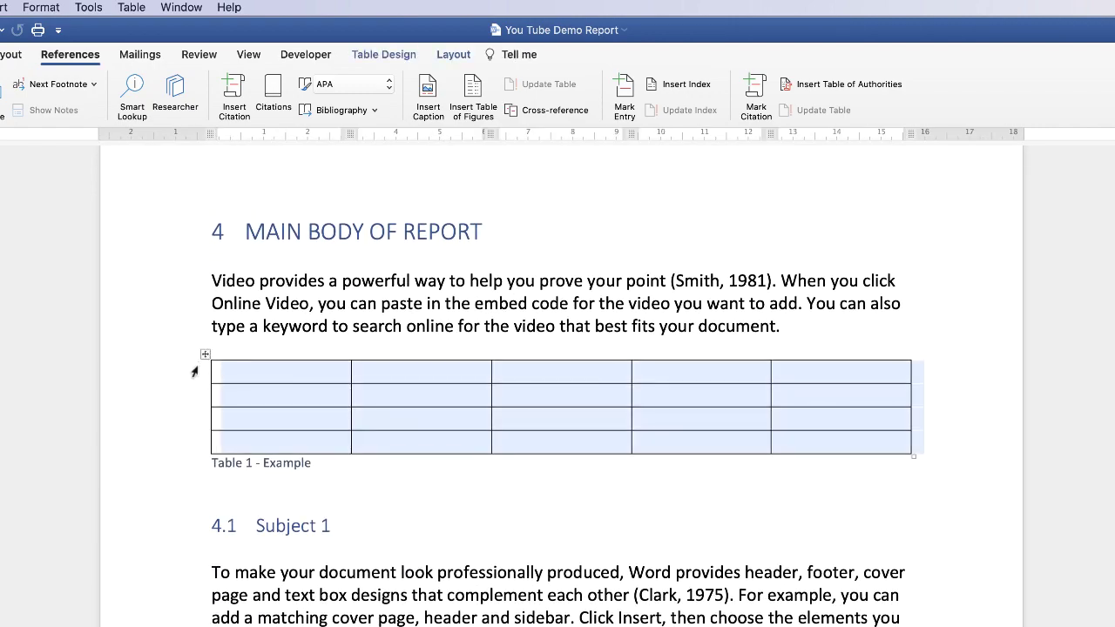
click(264, 489)
key(cmd+v)
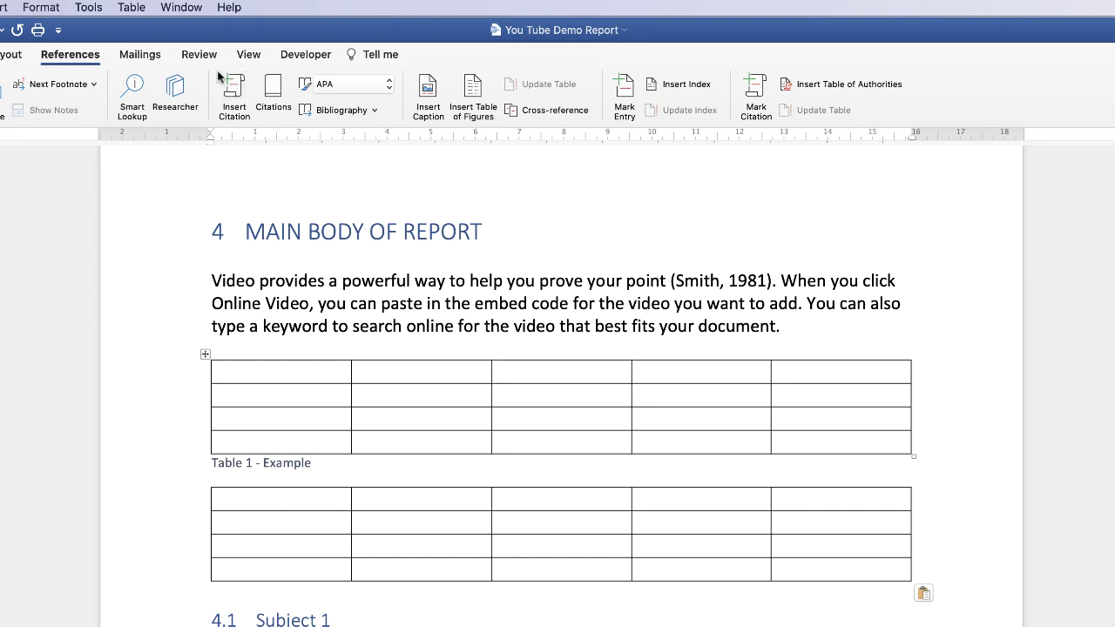
Step: Caption the pasted table "Table 2 - Example 2" using the label Table
click(427, 112)
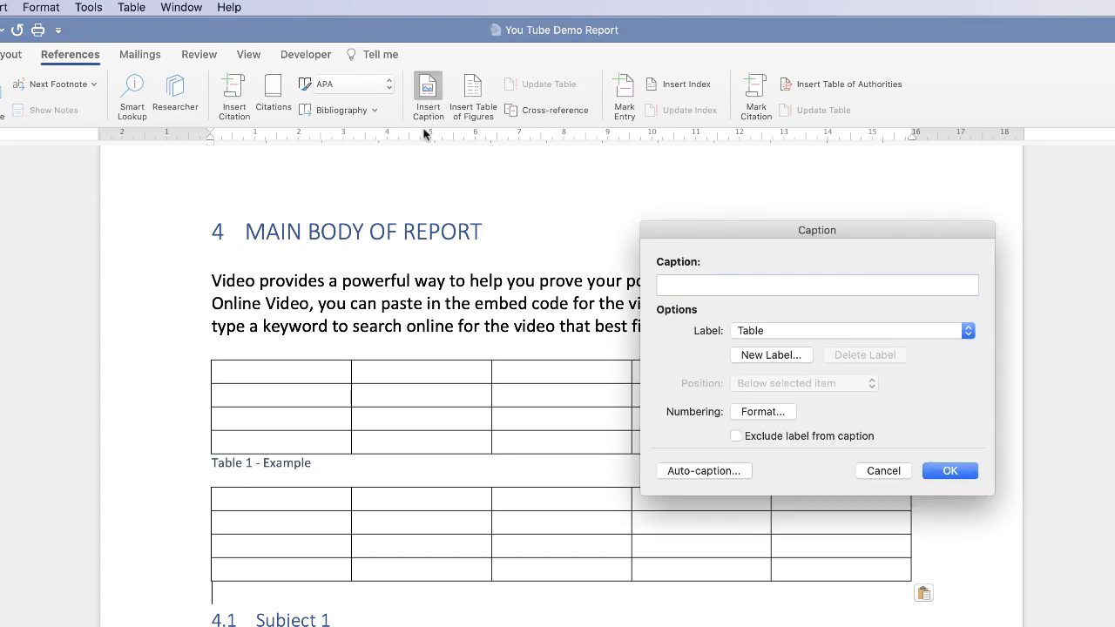
click(718, 286)
text(- Example 2)
click(955, 471)
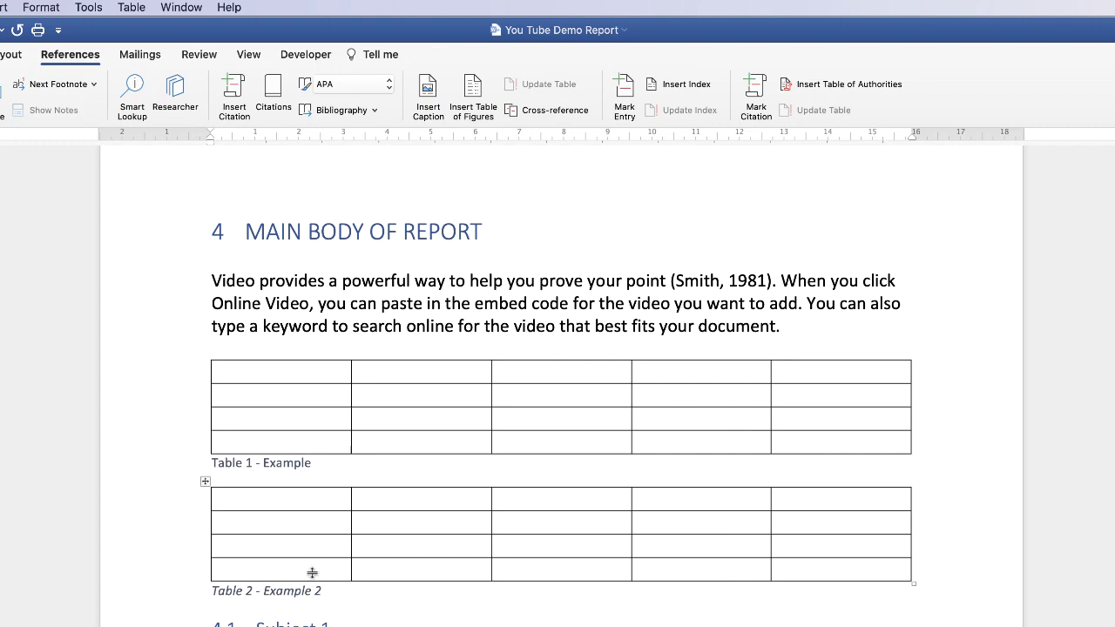
Step: Update the entire list under the "Table of Tables" heading on the contents page
scroll(560, 383, up, 20)
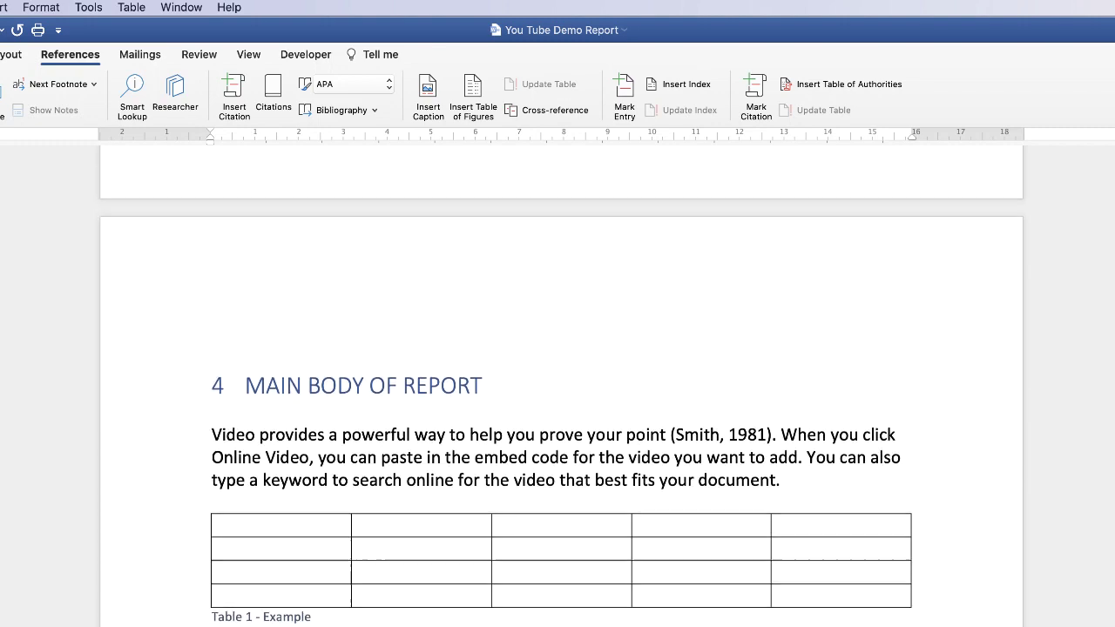
scroll(920, 528, up, 5)
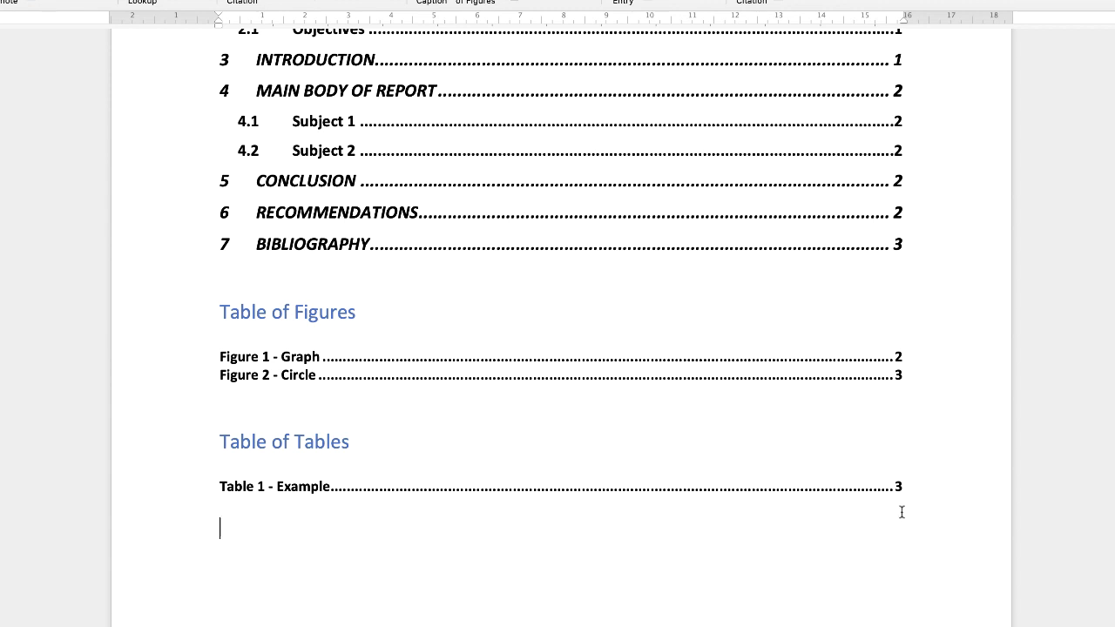
drag(887, 515, 222, 498)
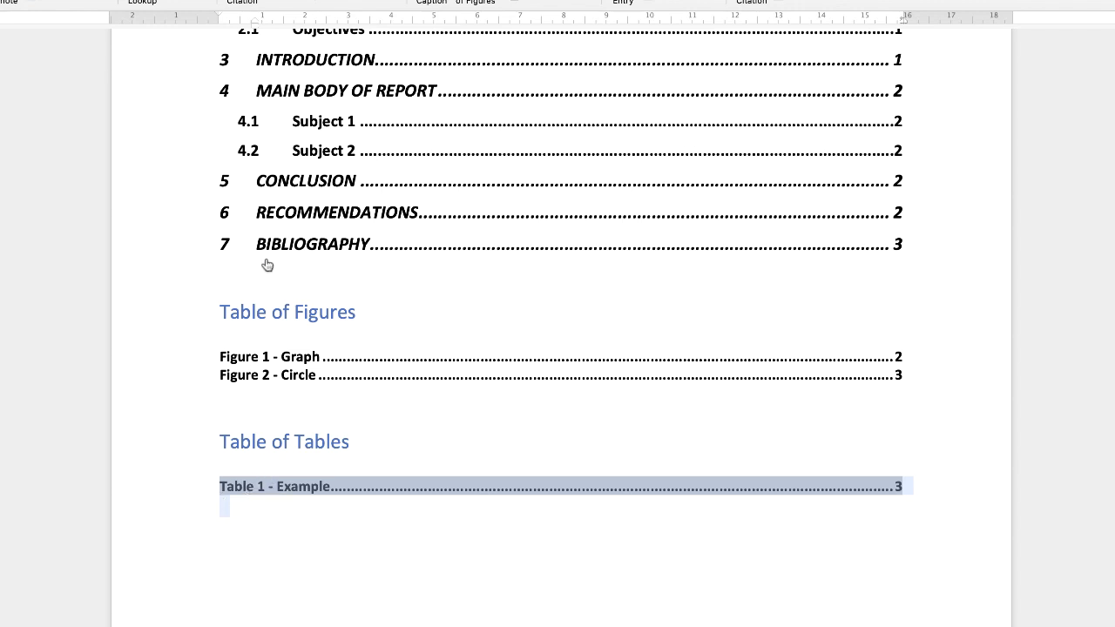
right_click(337, 492)
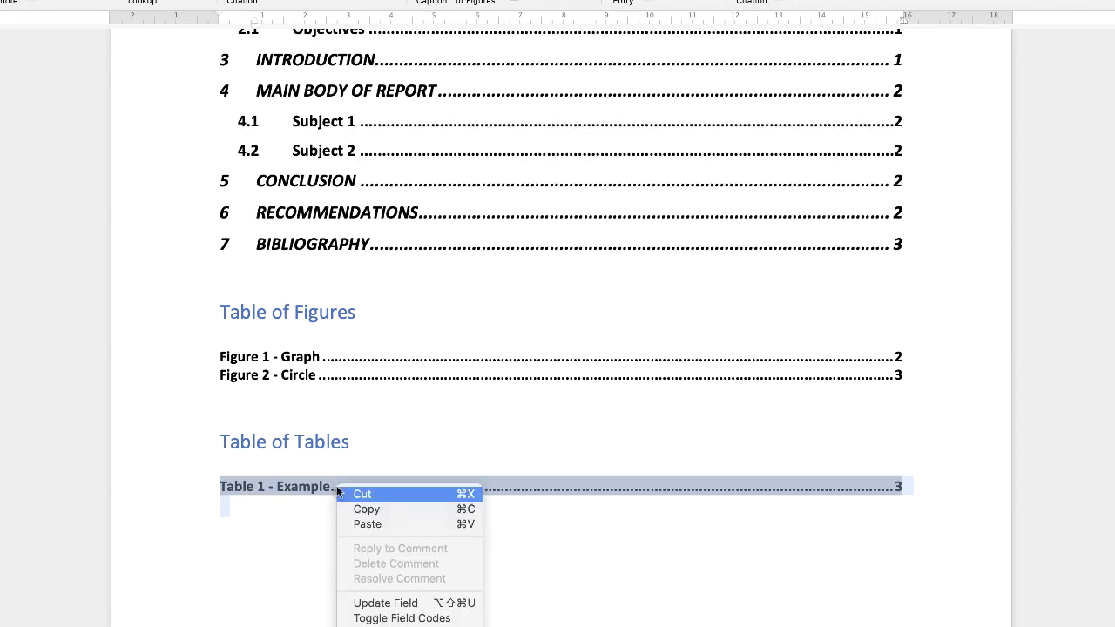
click(393, 604)
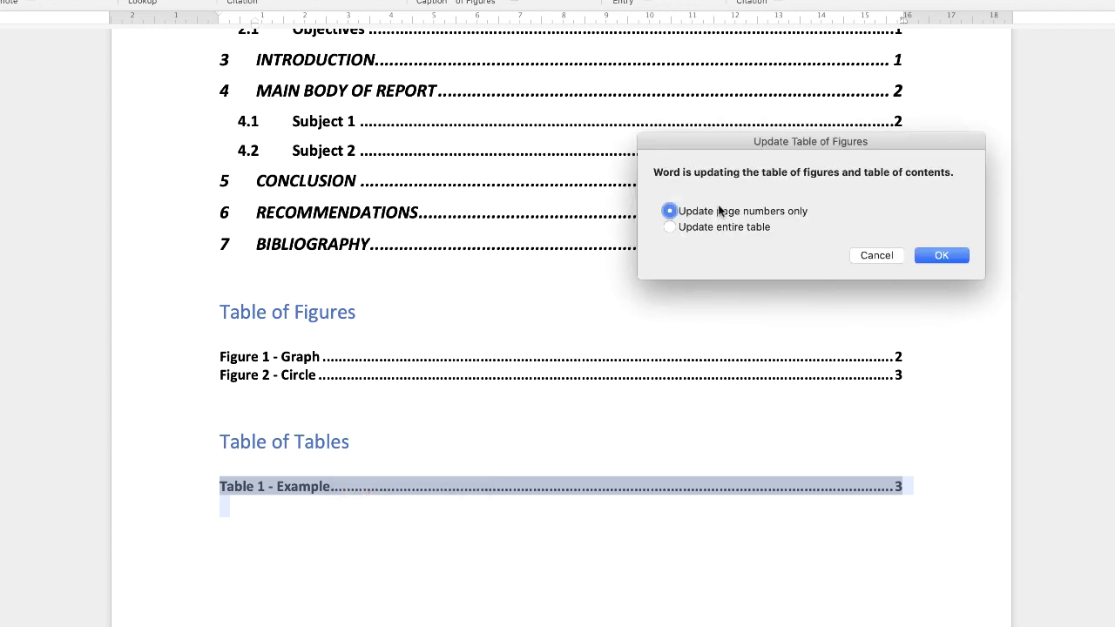
click(669, 228)
click(940, 255)
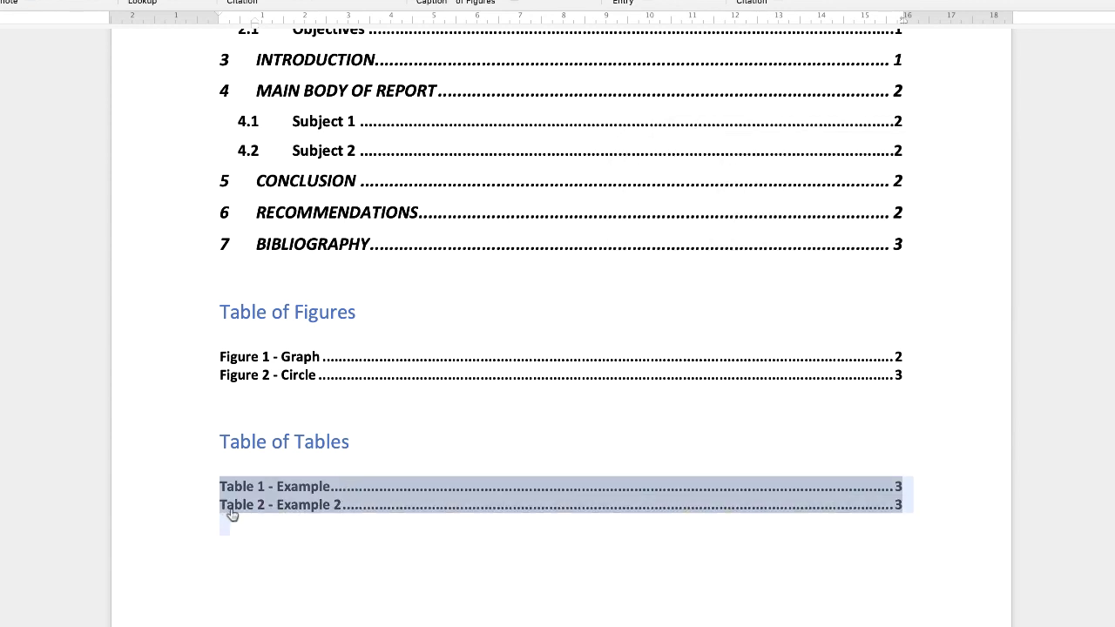
click(281, 528)
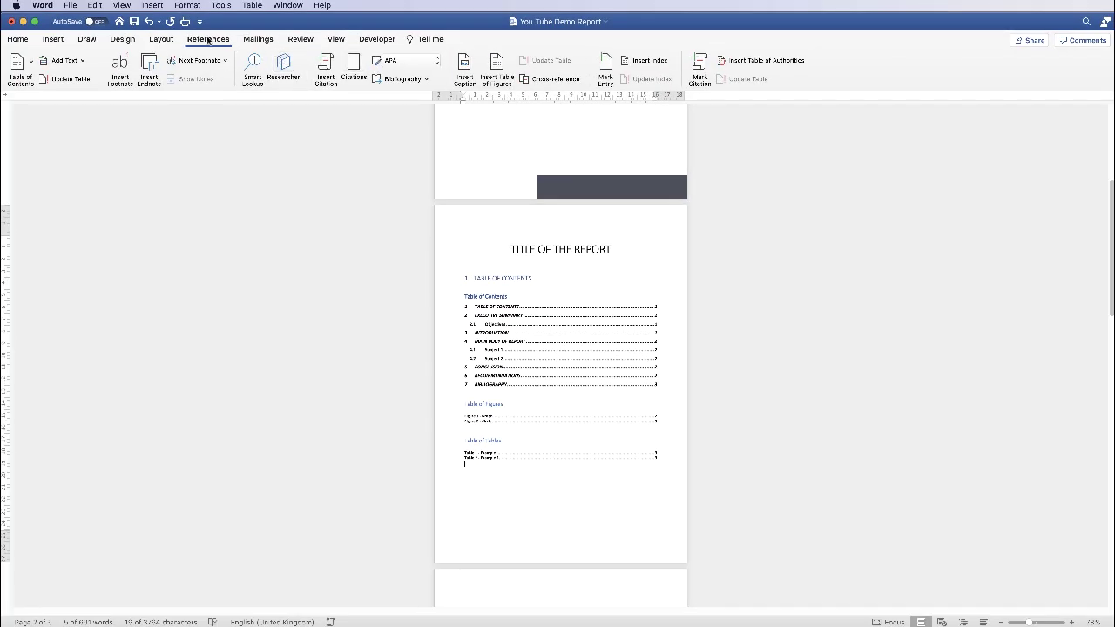
Step: Display the report as multiple pages side by side and zoom out to 73%
click(335, 40)
click(331, 70)
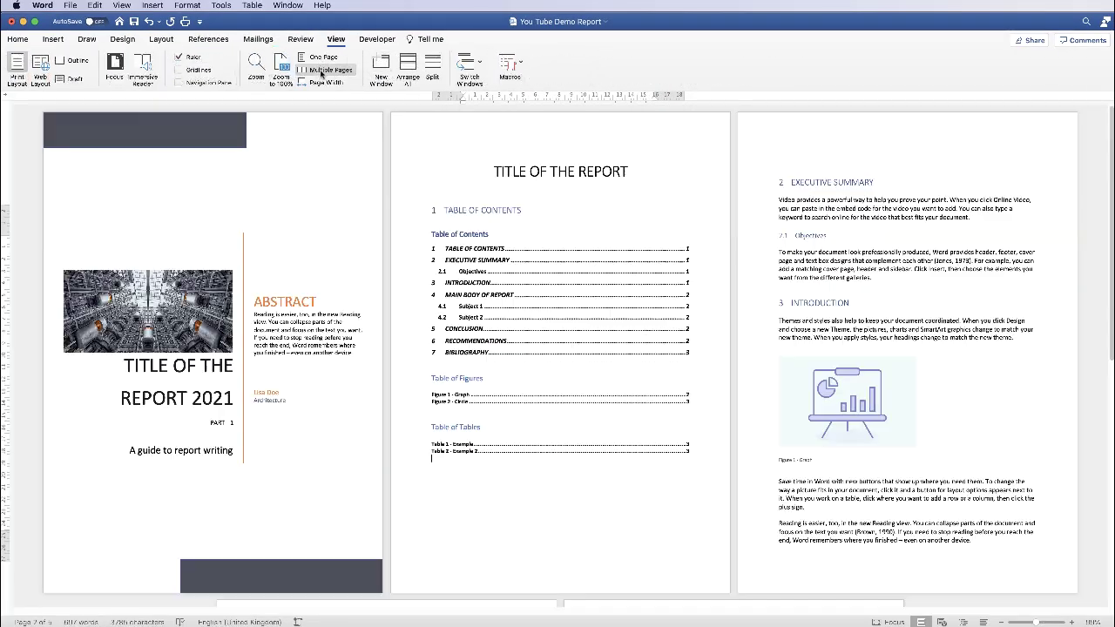
drag(1035, 622, 1026, 623)
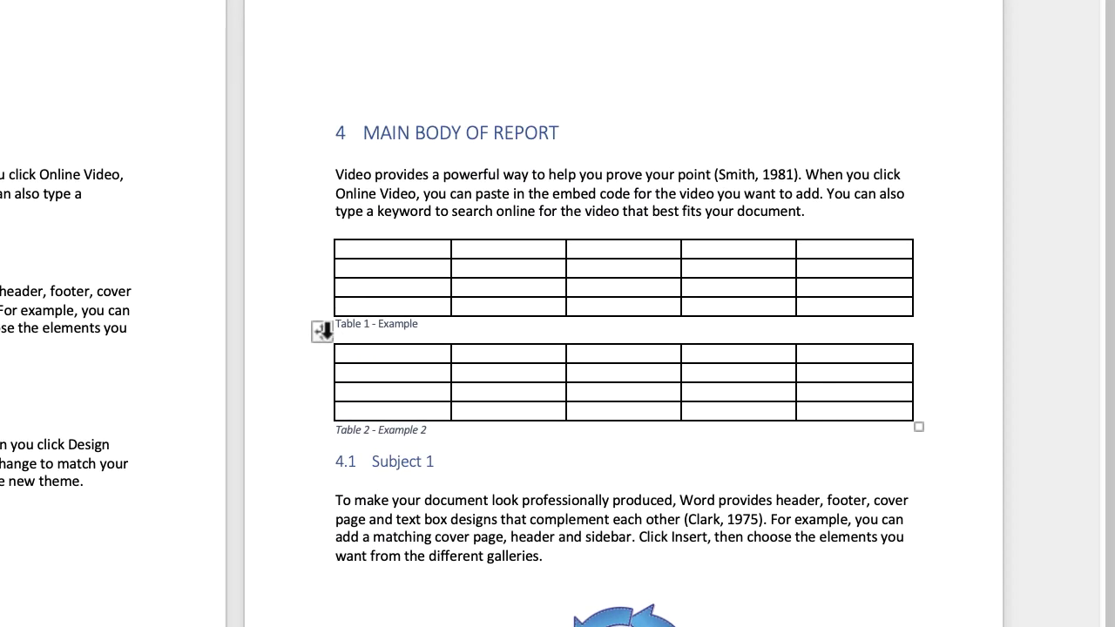
Step: Delete the second table and its "Table 2 - Example 2" caption from the Main Body of Report section
click(848, 229)
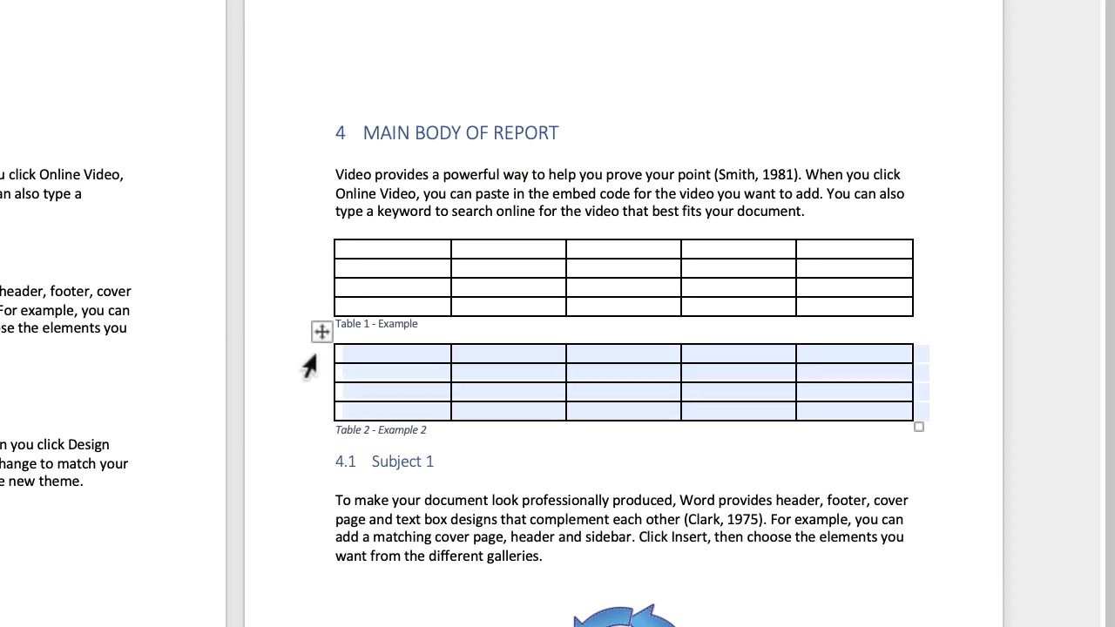
key(BackSpace)
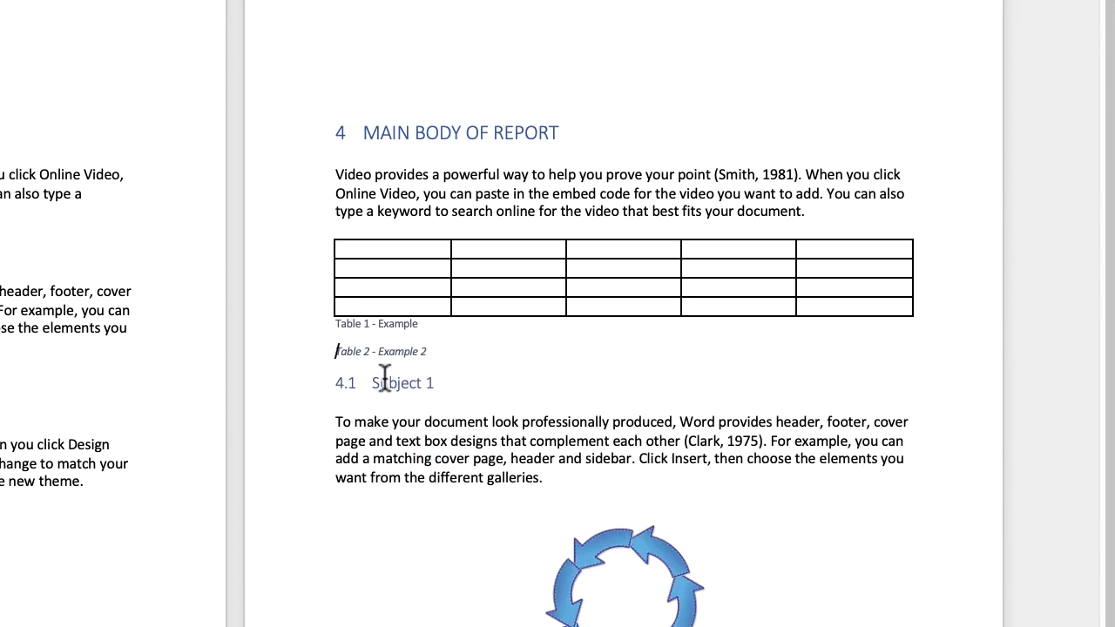
drag(446, 350, 339, 355)
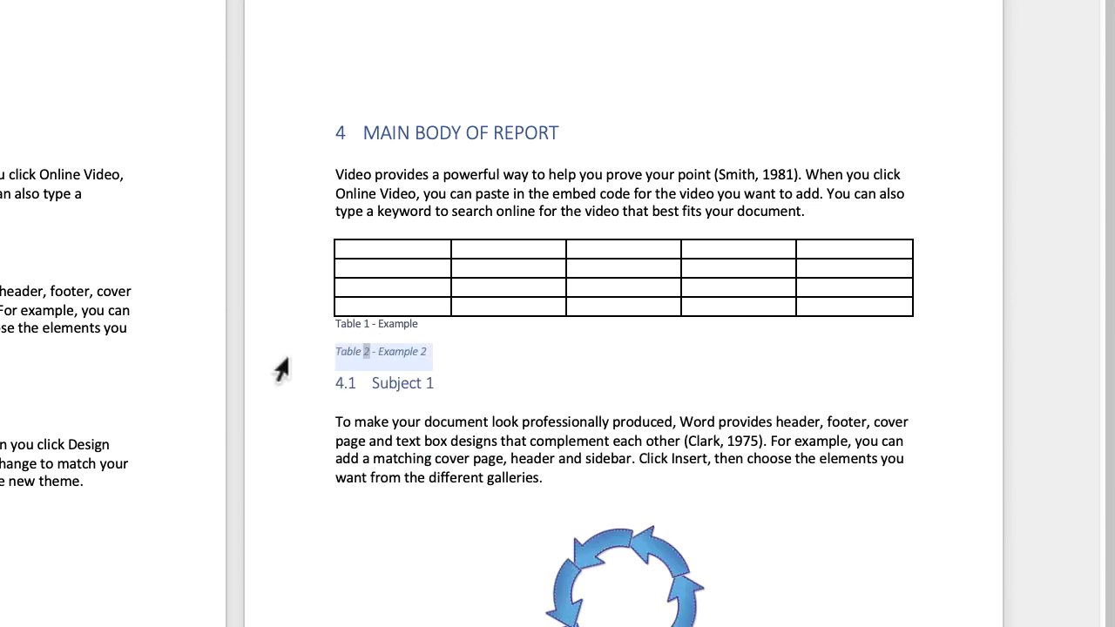
key(BackSpace)
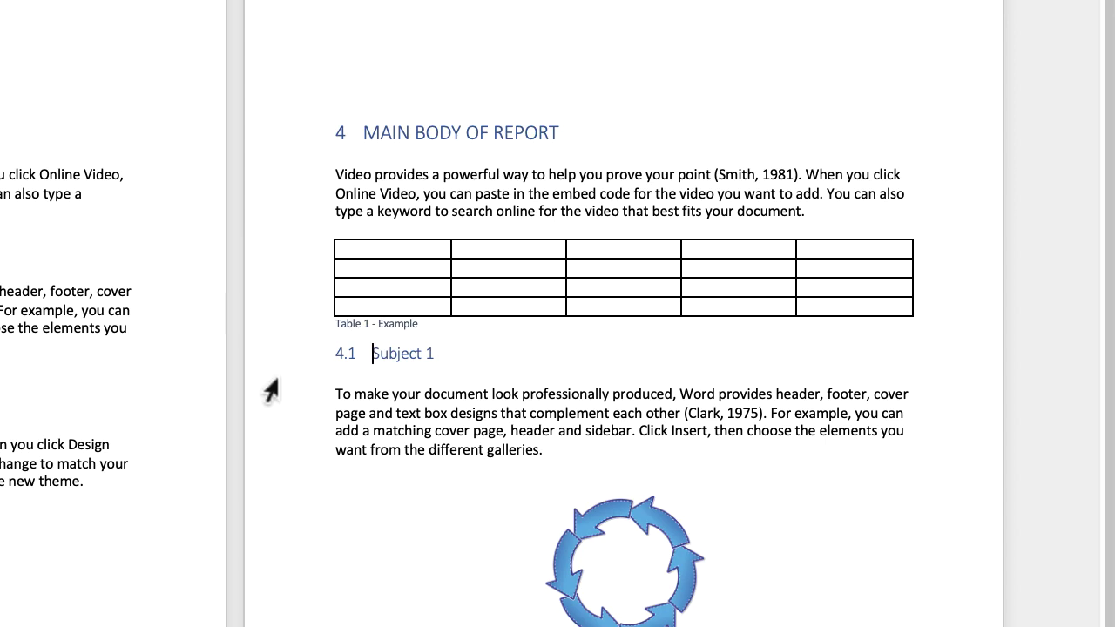
Step: Update the field under the "Table of Tables" heading to reflect the removed table
scroll(719, 211, up, 15)
drag(837, 416, 284, 346)
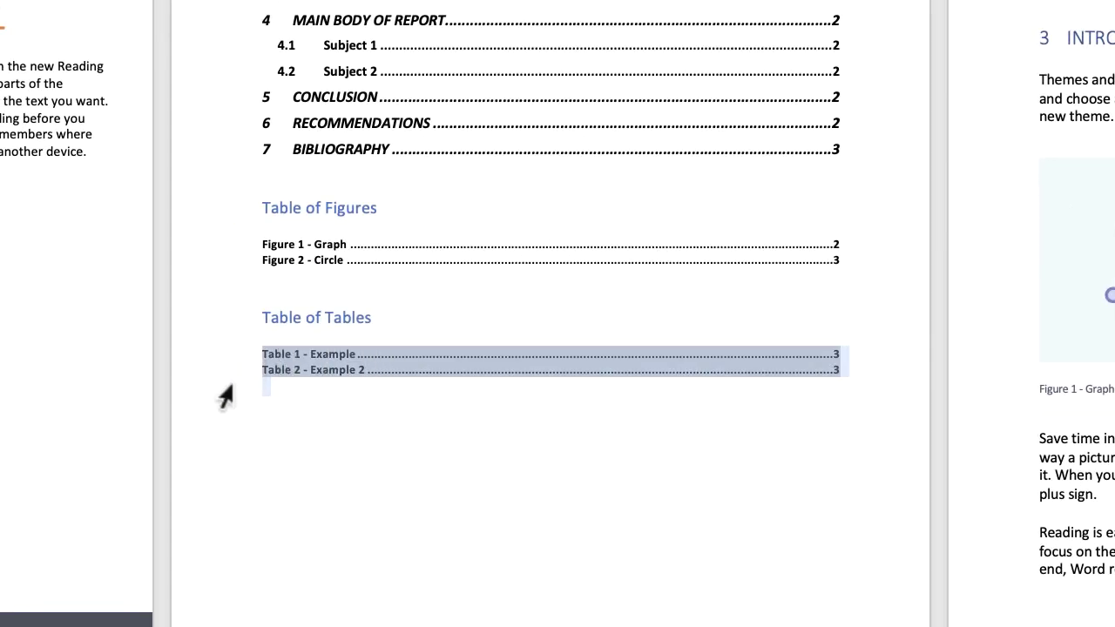
right_click(296, 357)
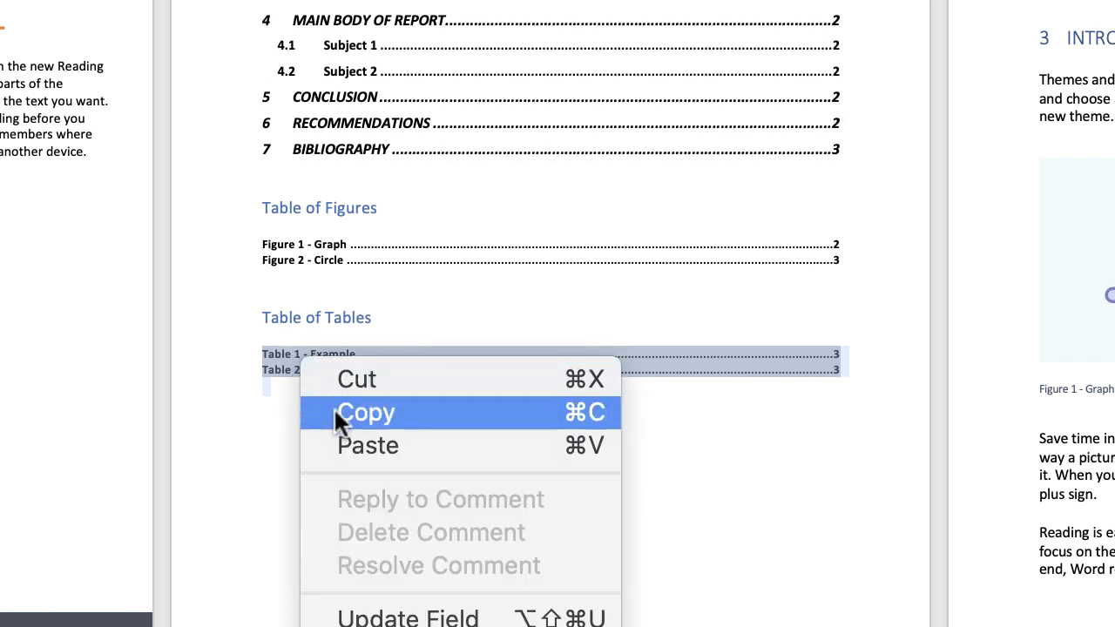
click(409, 617)
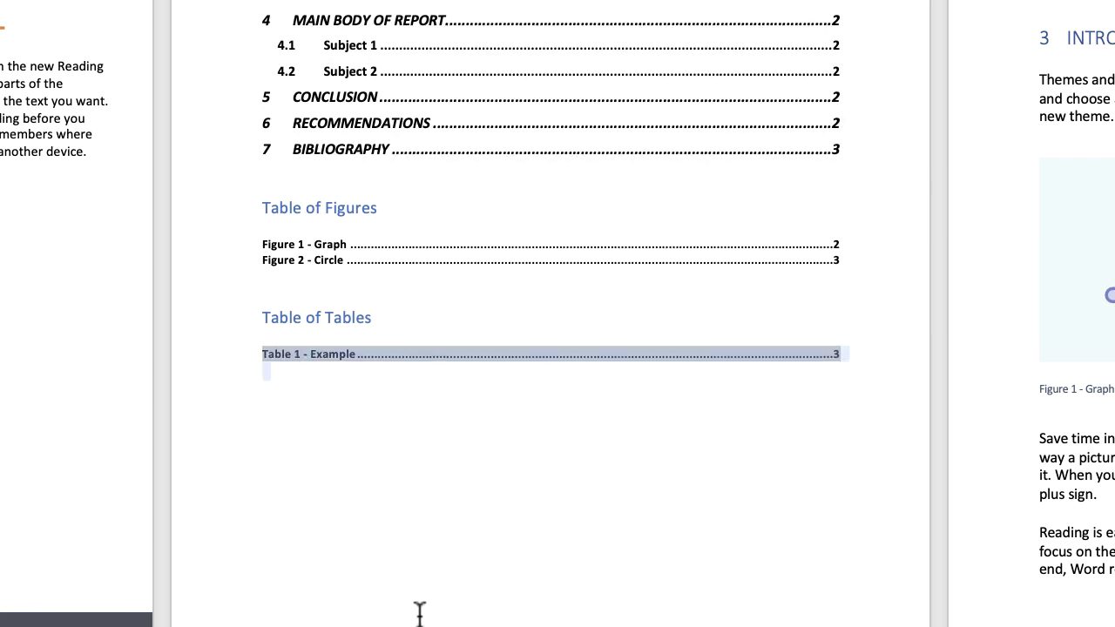
click(338, 388)
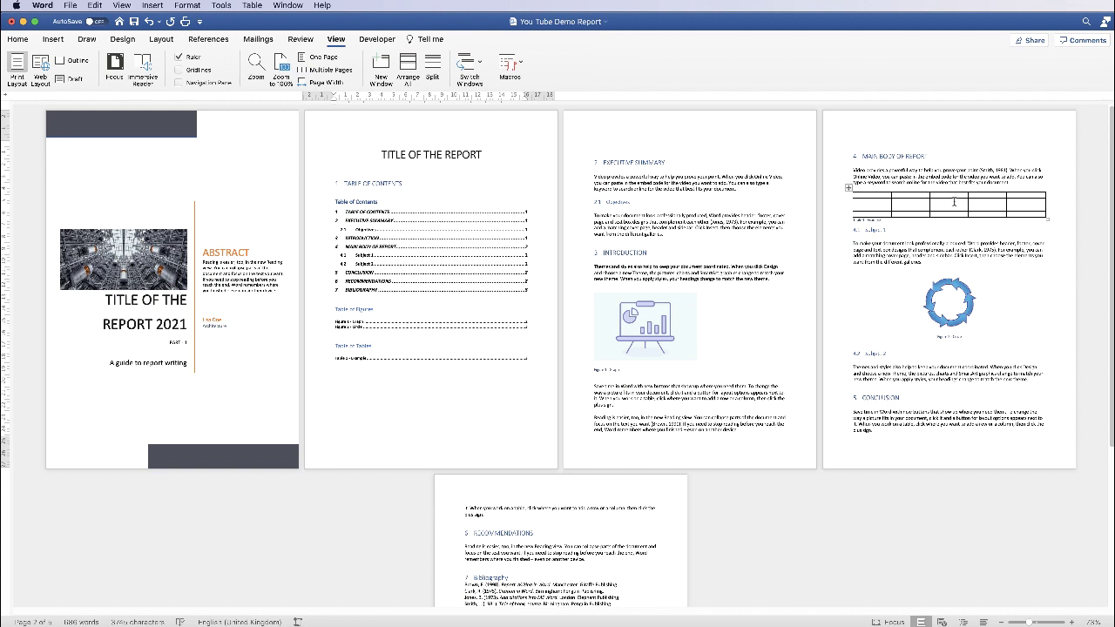
Step: Select the whole table in the Main Body of Report section and examine the available table styles
click(900, 198)
click(352, 273)
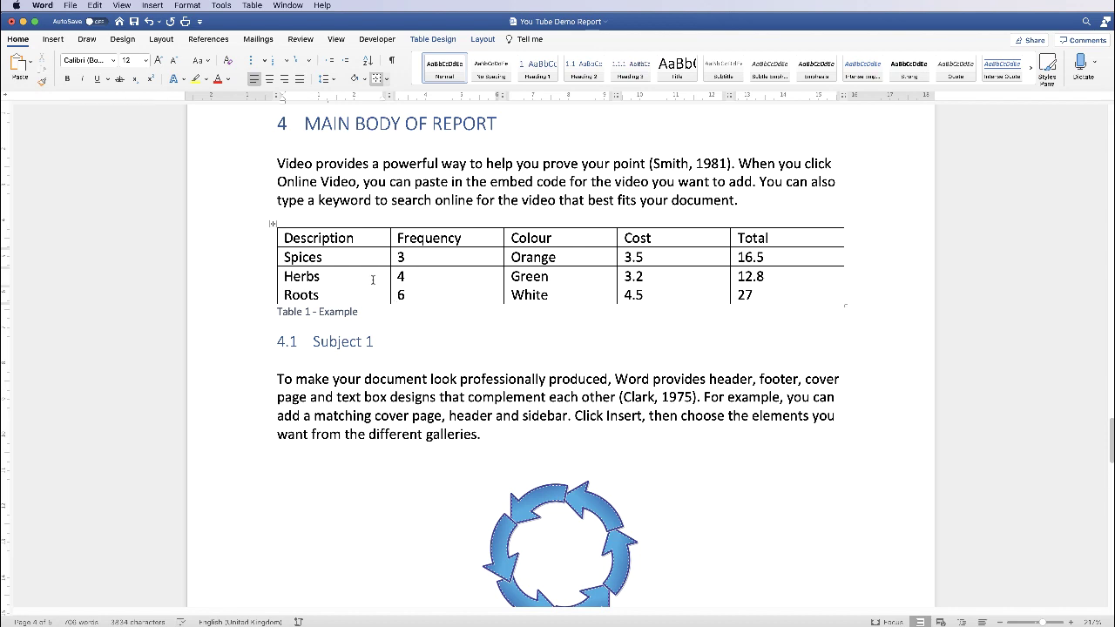
click(272, 224)
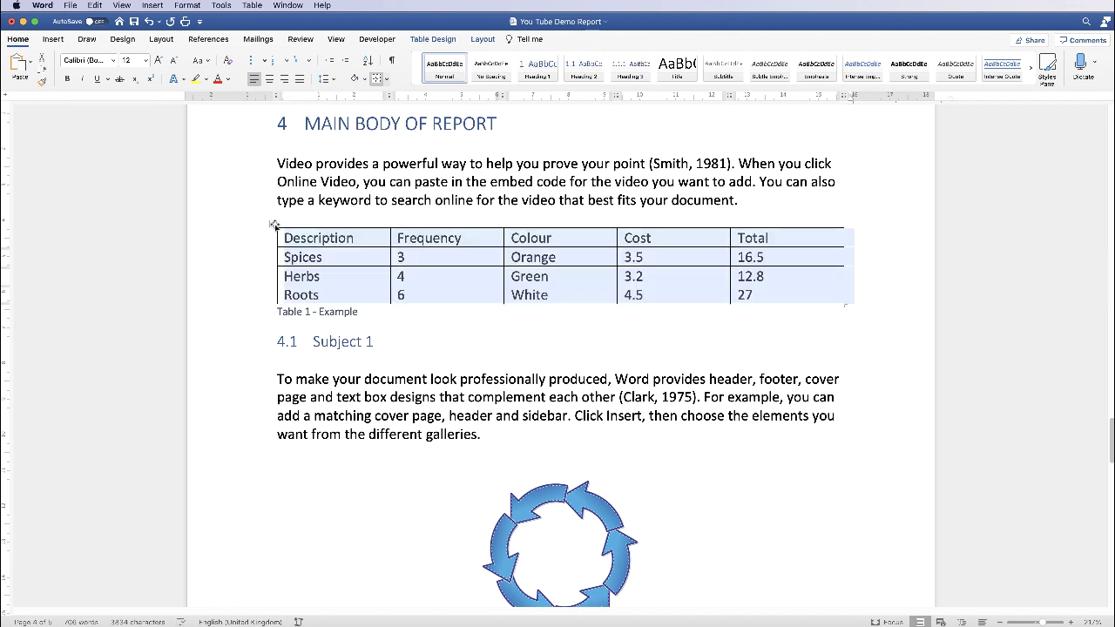
click(435, 39)
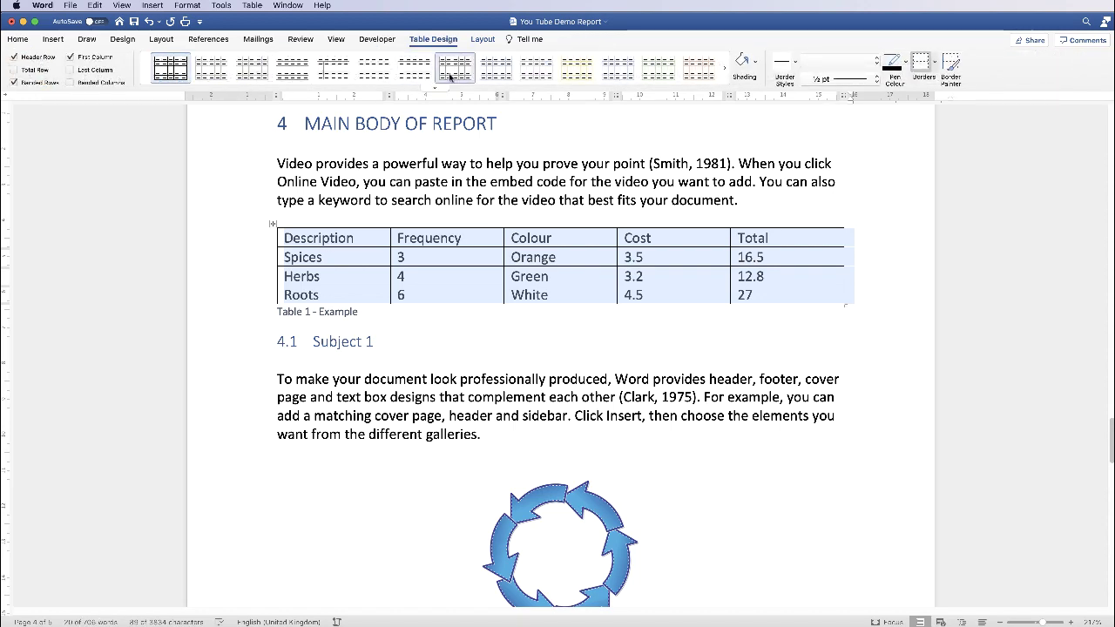
click(434, 90)
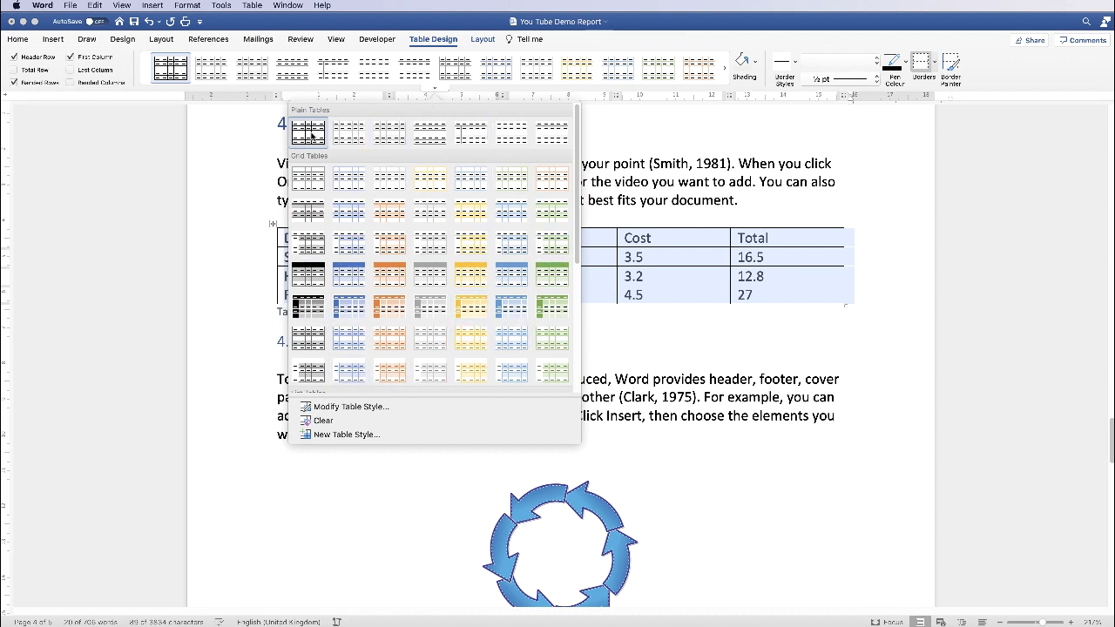
click(720, 44)
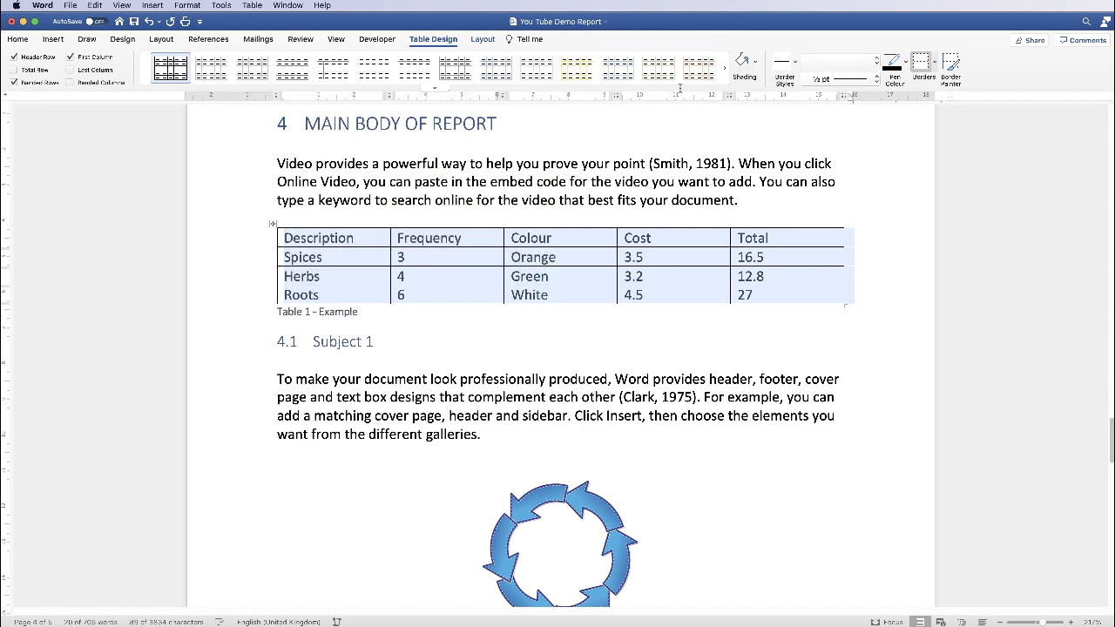
Step: Make the table's header row bold, from Description to Total
click(554, 276)
drag(787, 237, 361, 236)
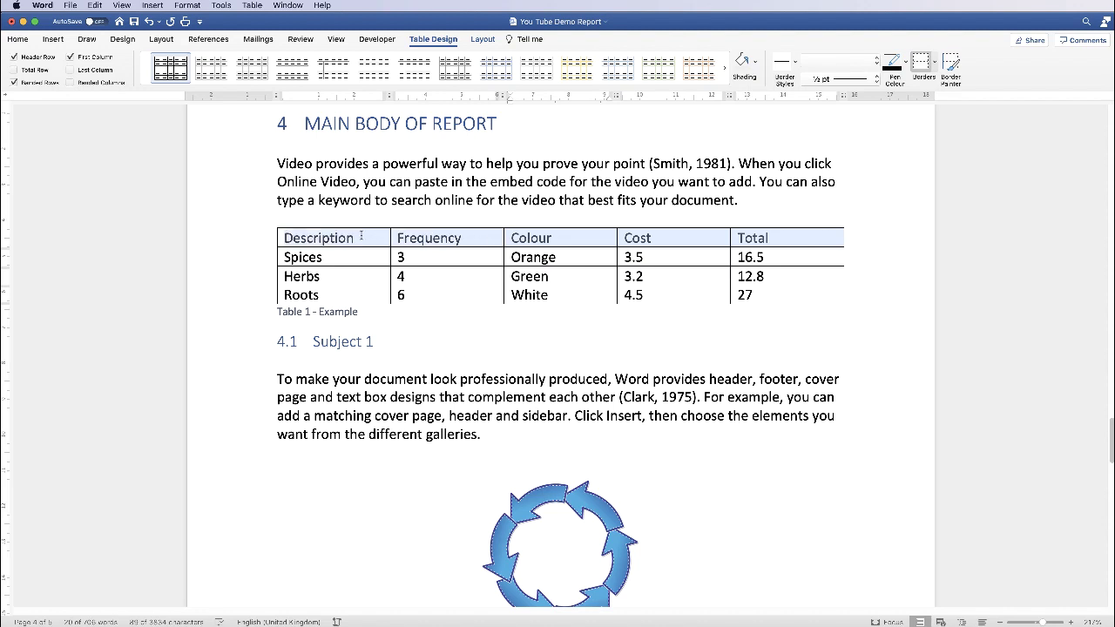
click(19, 40)
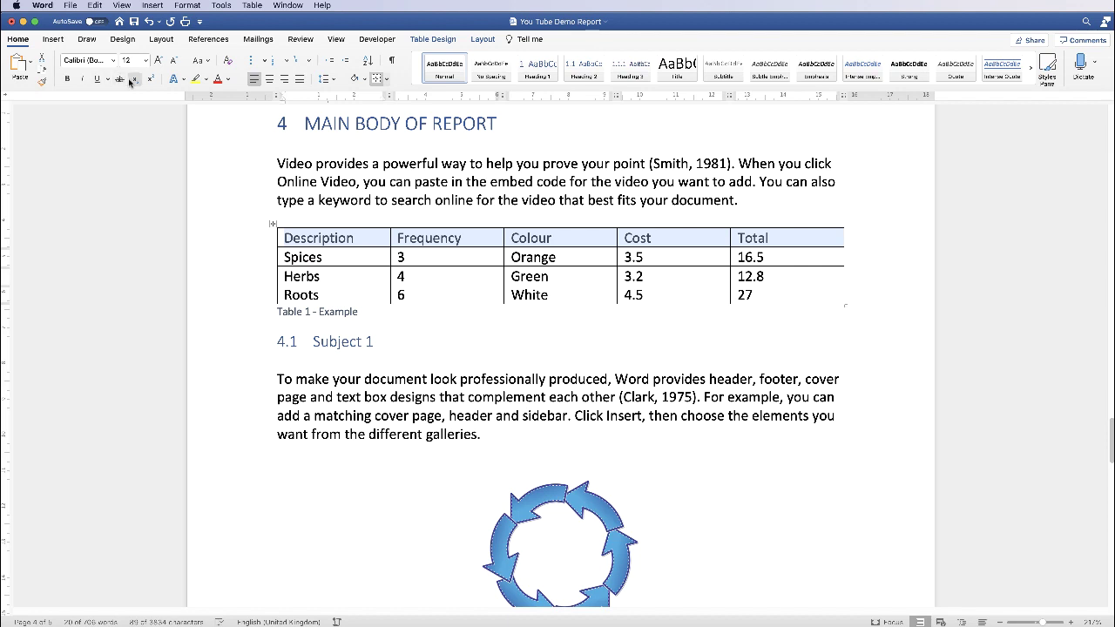
click(67, 78)
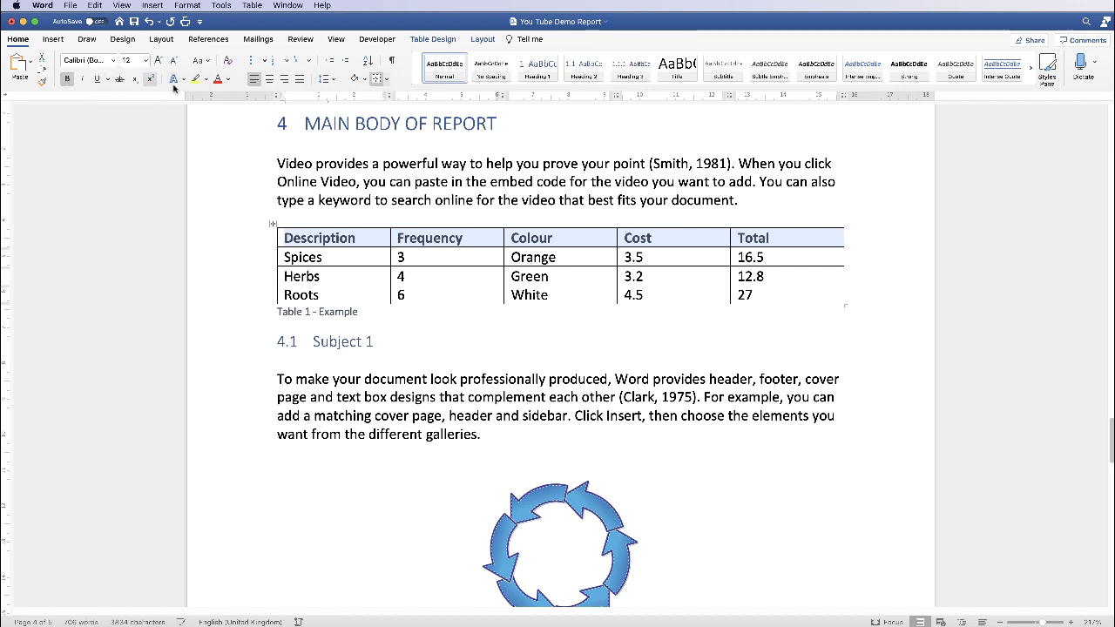
Step: Centre the text of the table's header row, from Description to Total
click(269, 80)
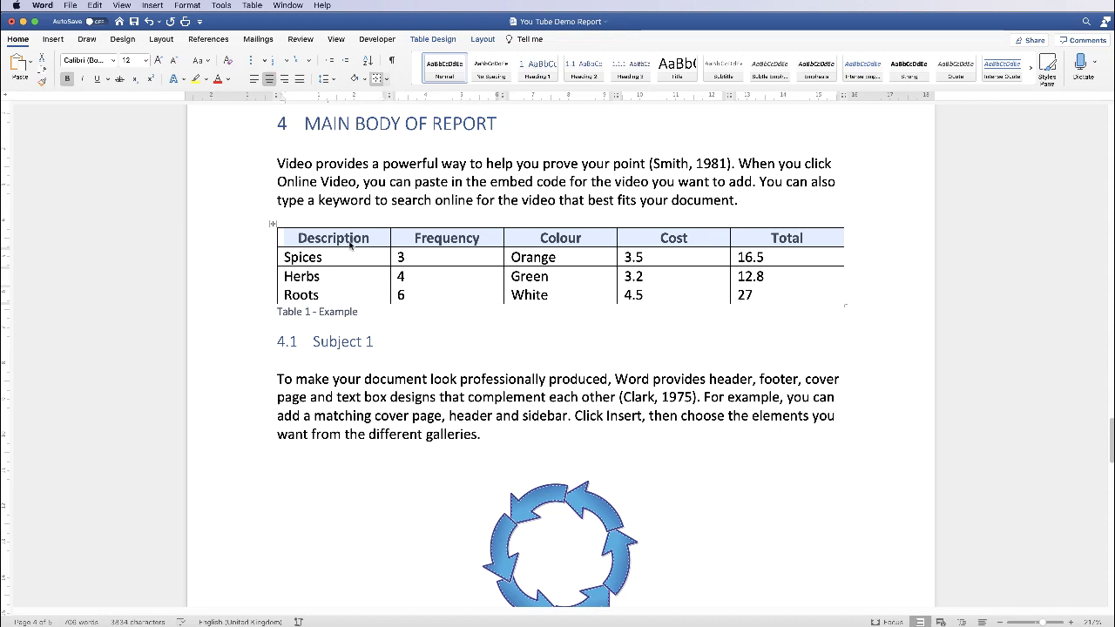
click(450, 41)
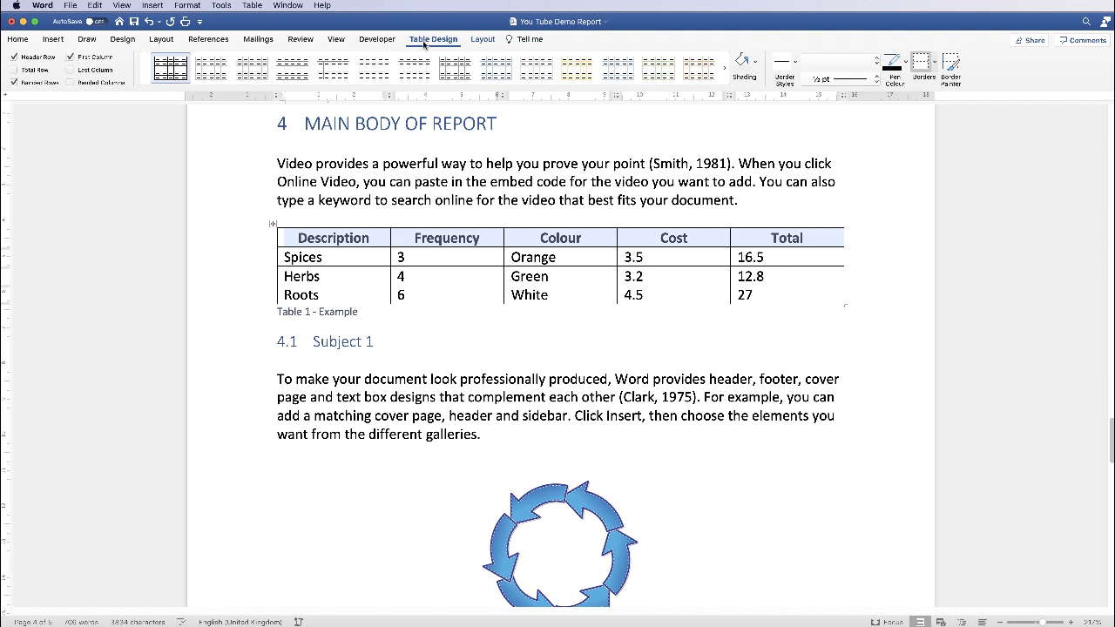
click(756, 63)
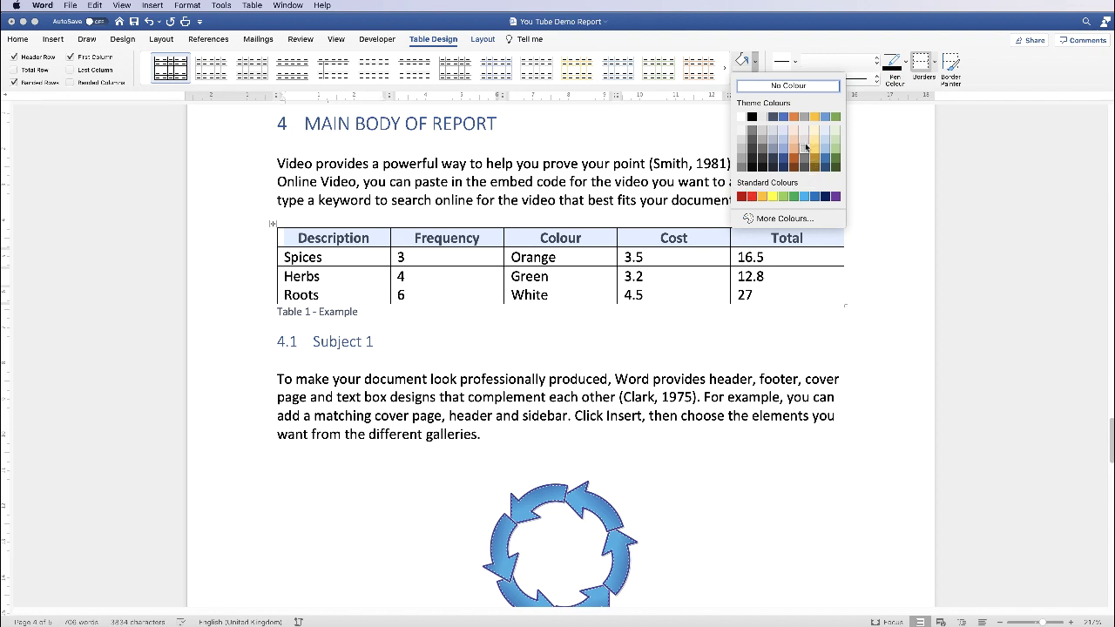
click(749, 219)
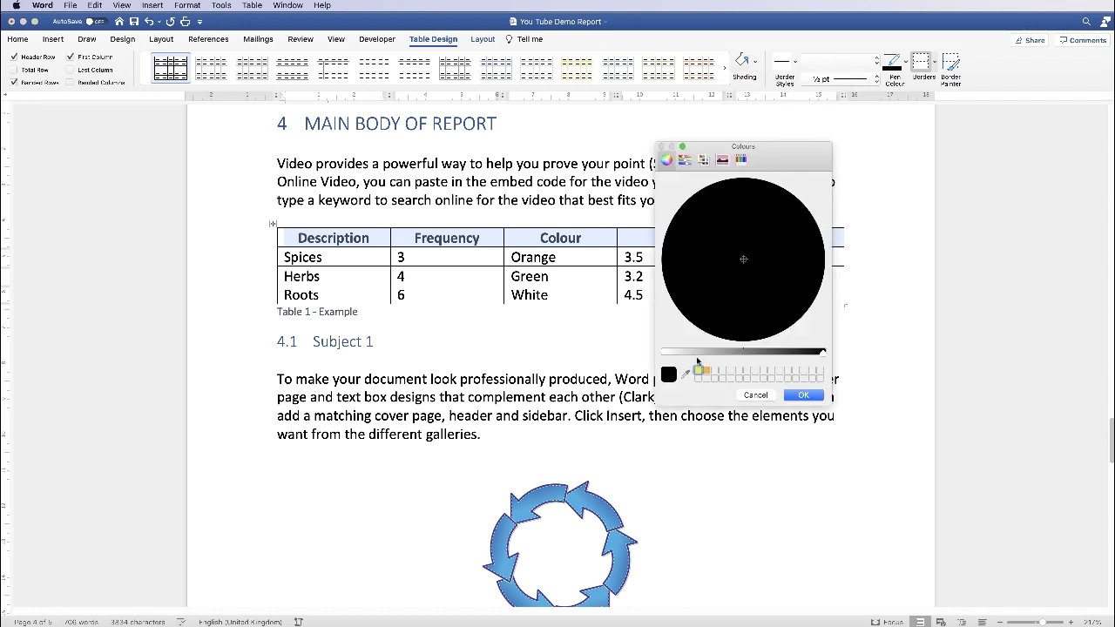
click(699, 369)
mouse_move(772, 221)
mouse_down()
mouse_move(766, 294)
mouse_move(704, 258)
mouse_move(758, 209)
mouse_move(711, 293)
mouse_move(766, 218)
mouse_up()
click(754, 397)
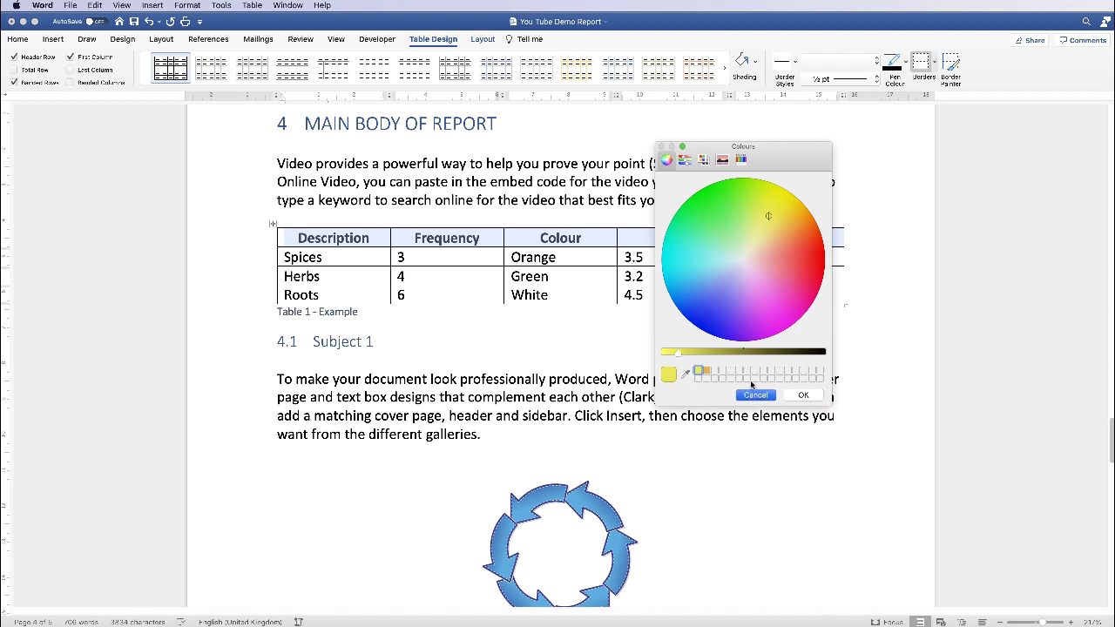
Step: Shade the table's header row with a medium grey theme colour
click(754, 61)
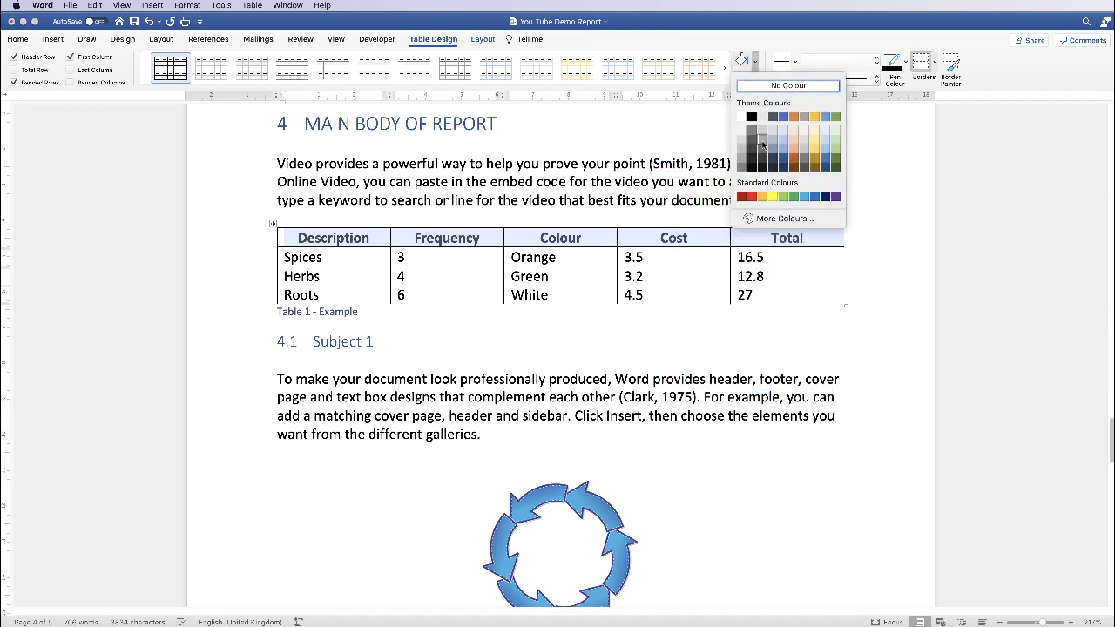
click(761, 141)
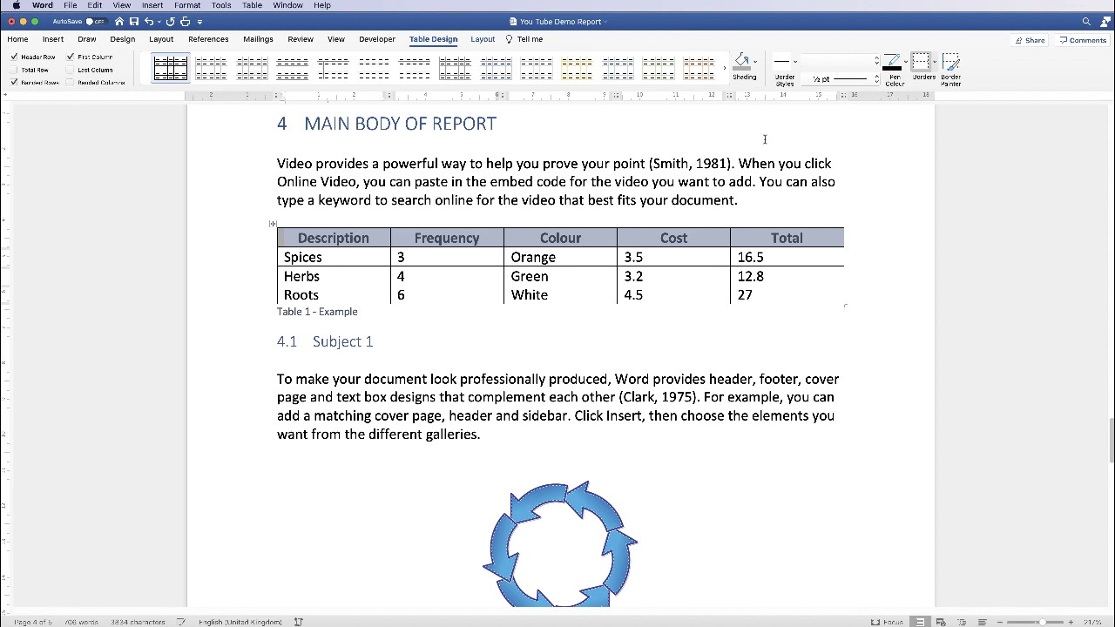
Step: Centre the text horizontally in the table's Spices, Herbs and Roots rows
triple_click(567, 281)
drag(343, 257, 746, 294)
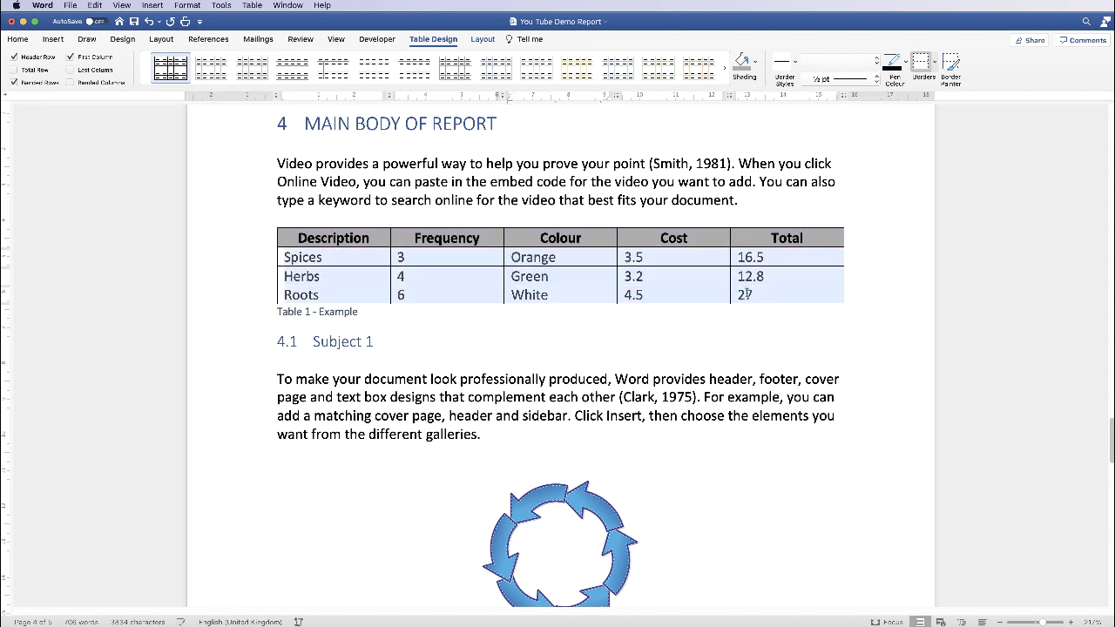
click(17, 39)
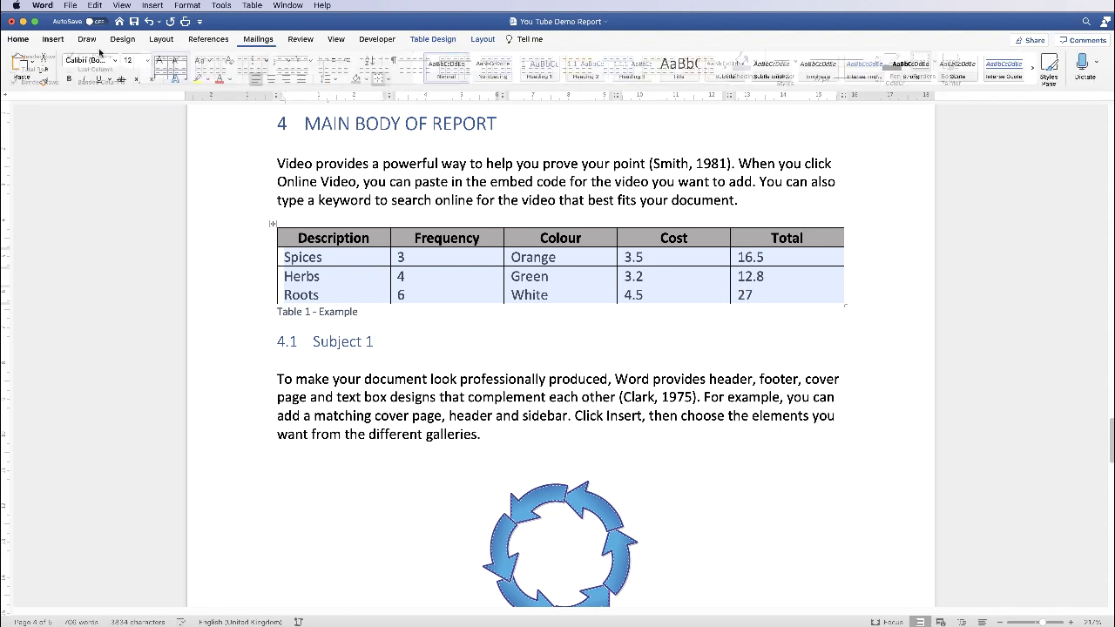
click(269, 78)
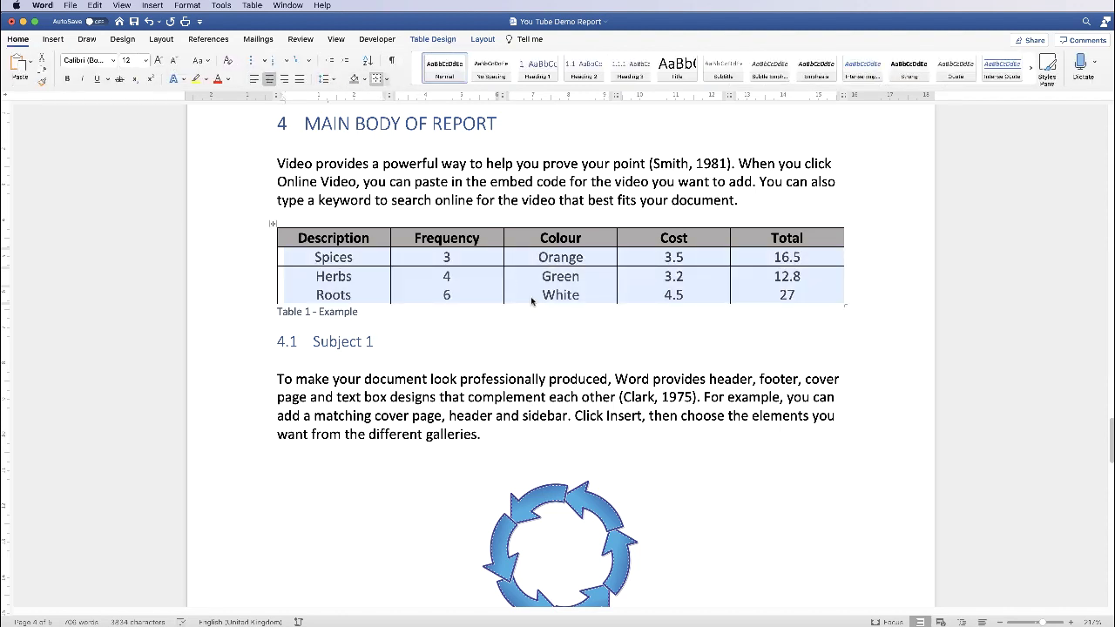
click(526, 339)
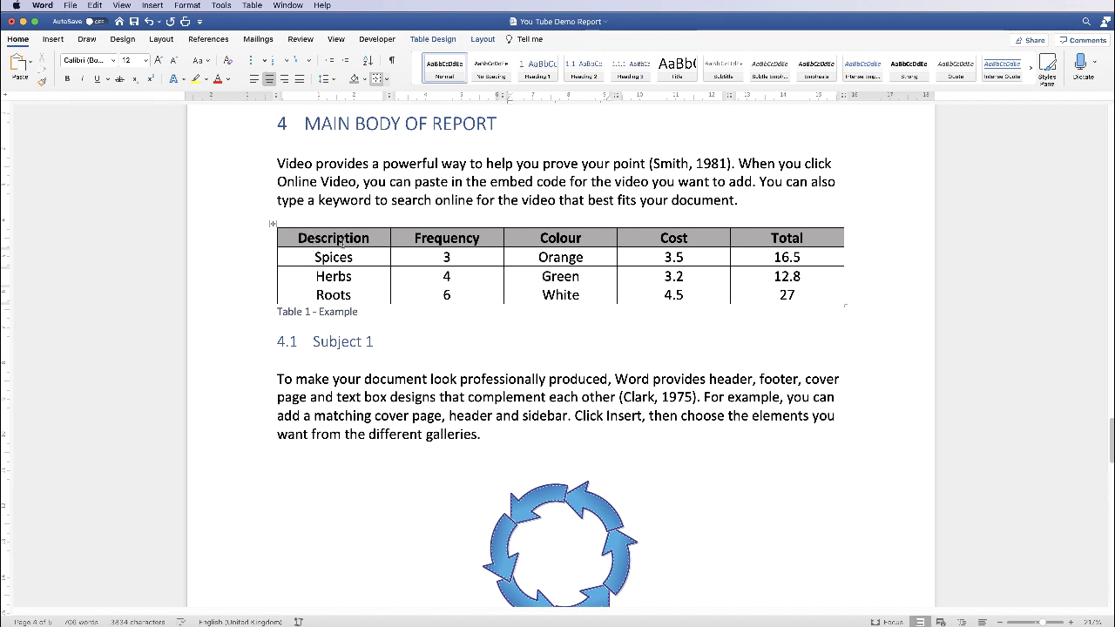
Step: Set the row height of the whole table to 1 cm and centre the text vertically within its cells
click(273, 224)
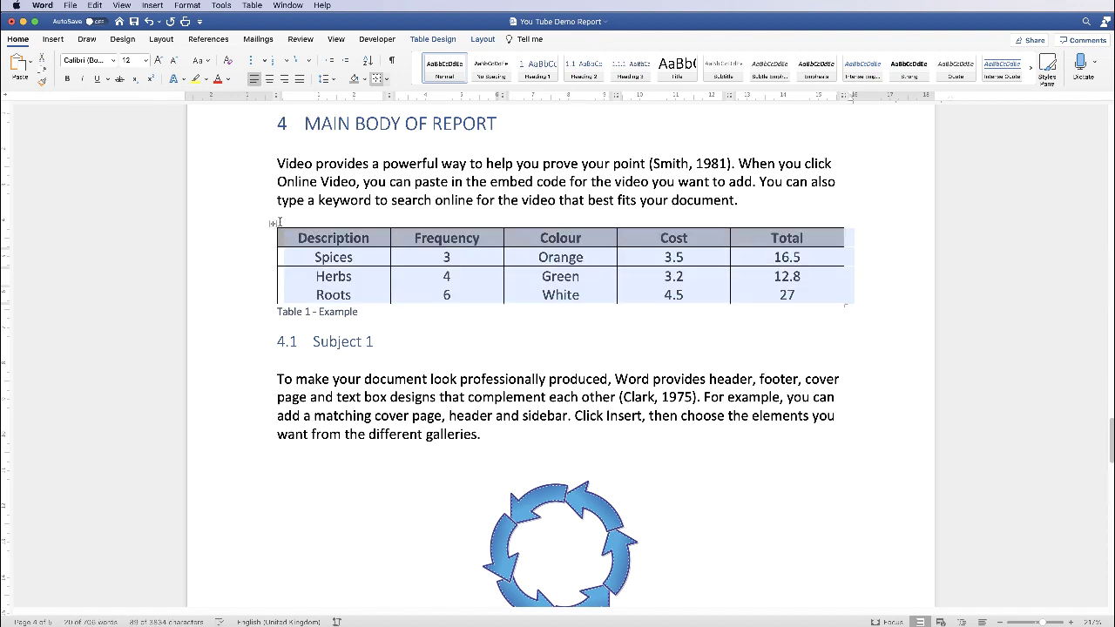
click(483, 39)
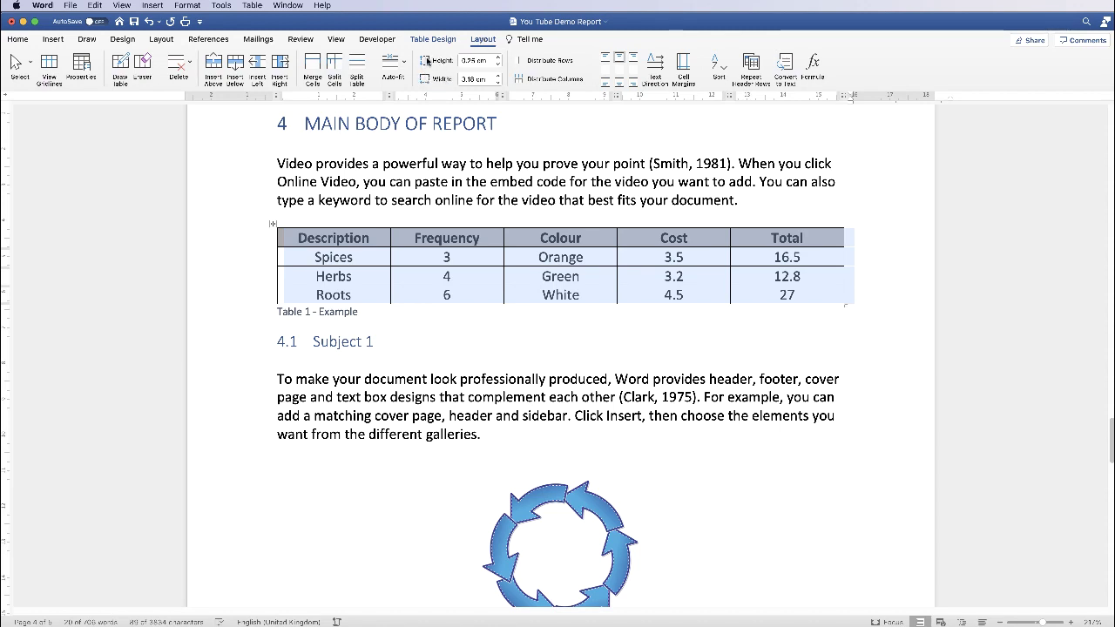
click(498, 58)
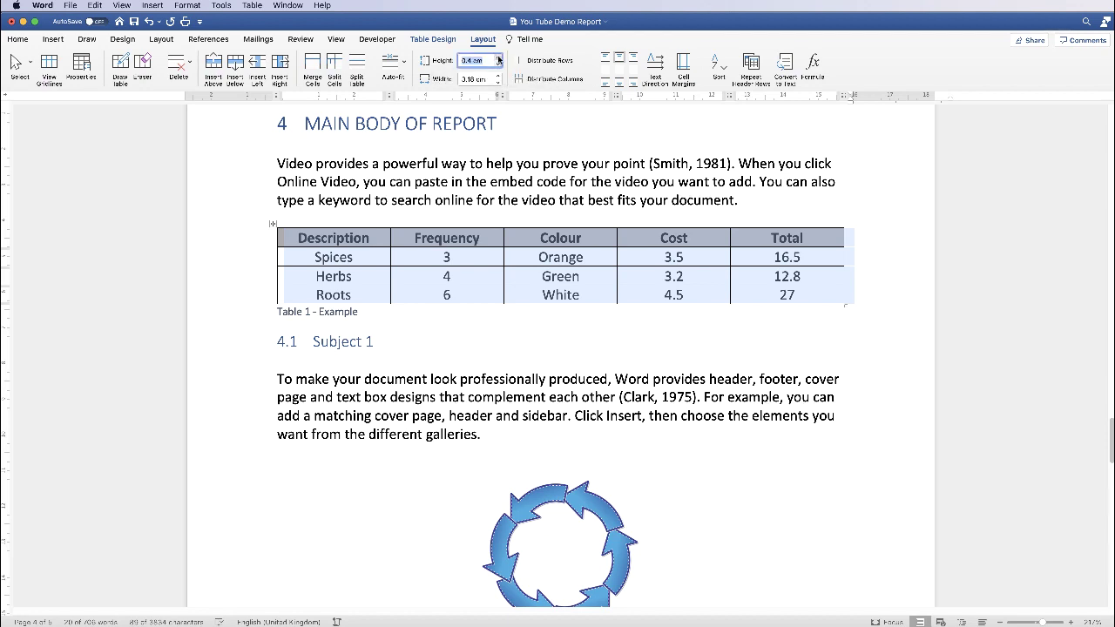
click(498, 57)
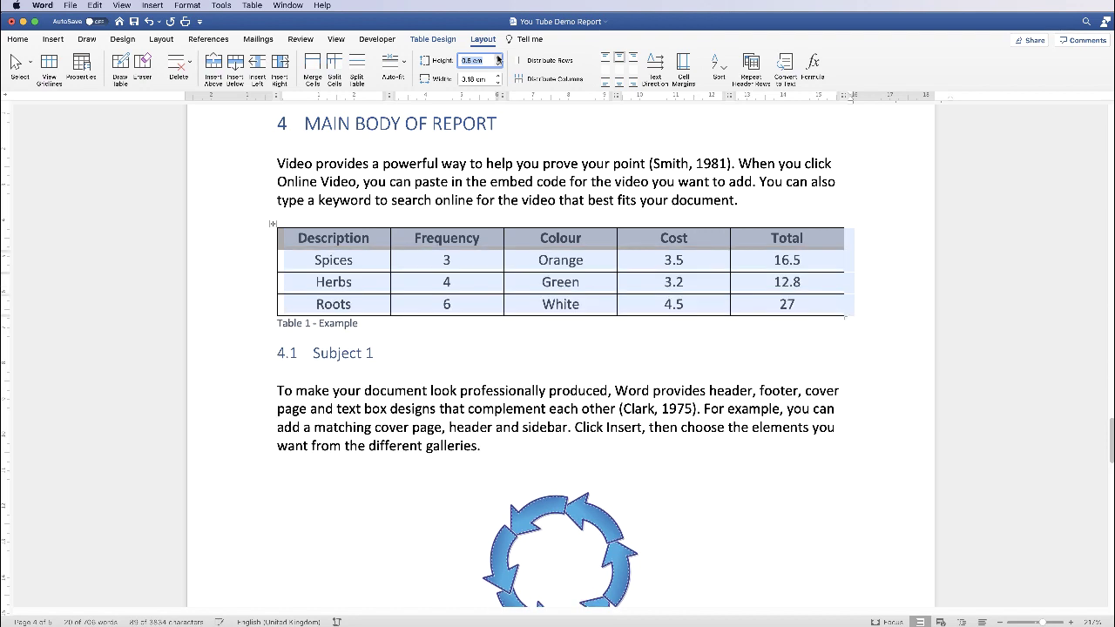
click(498, 57)
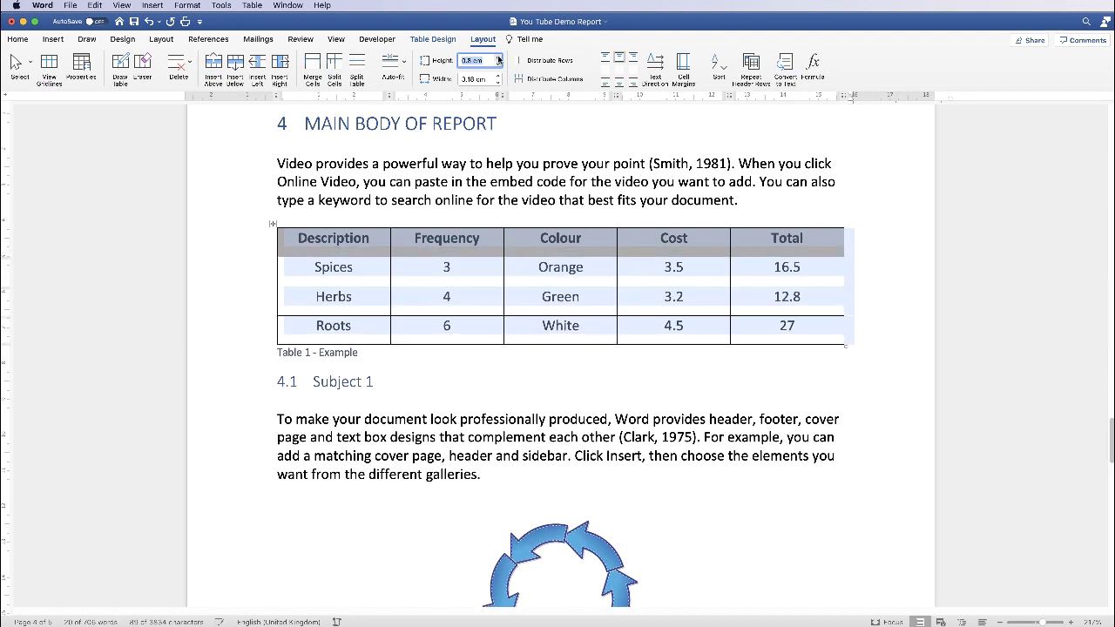
click(498, 57)
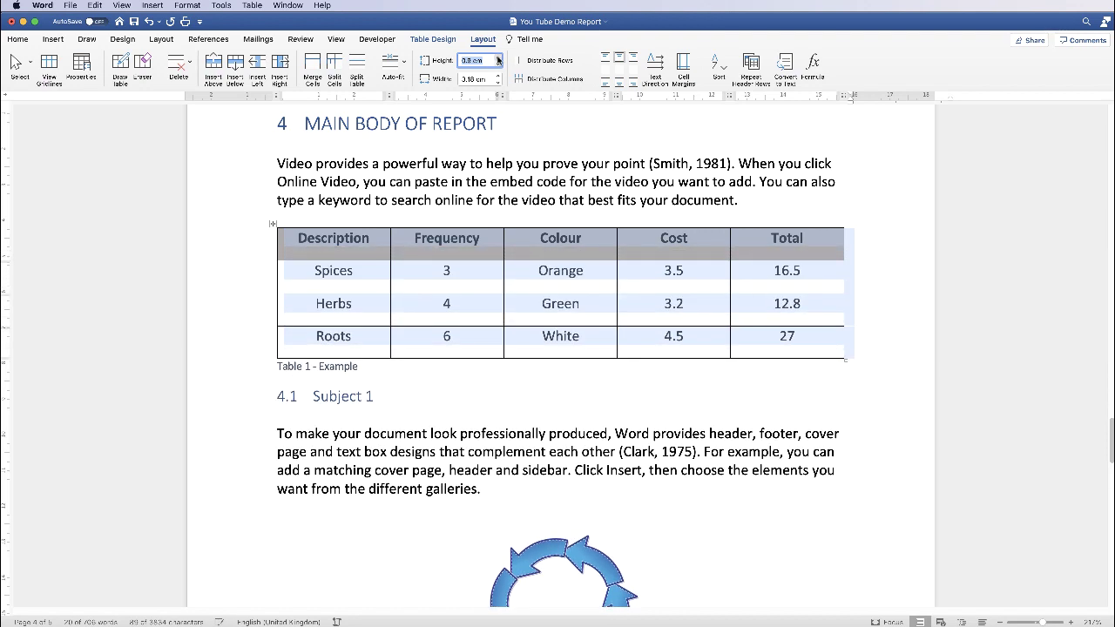
click(498, 57)
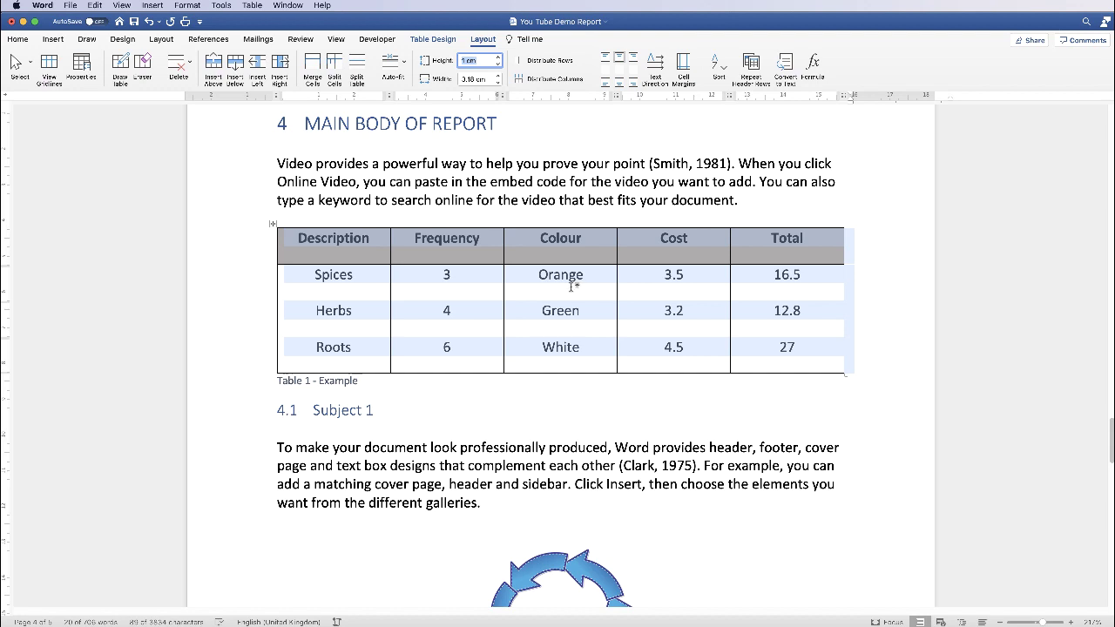
click(620, 74)
click(492, 380)
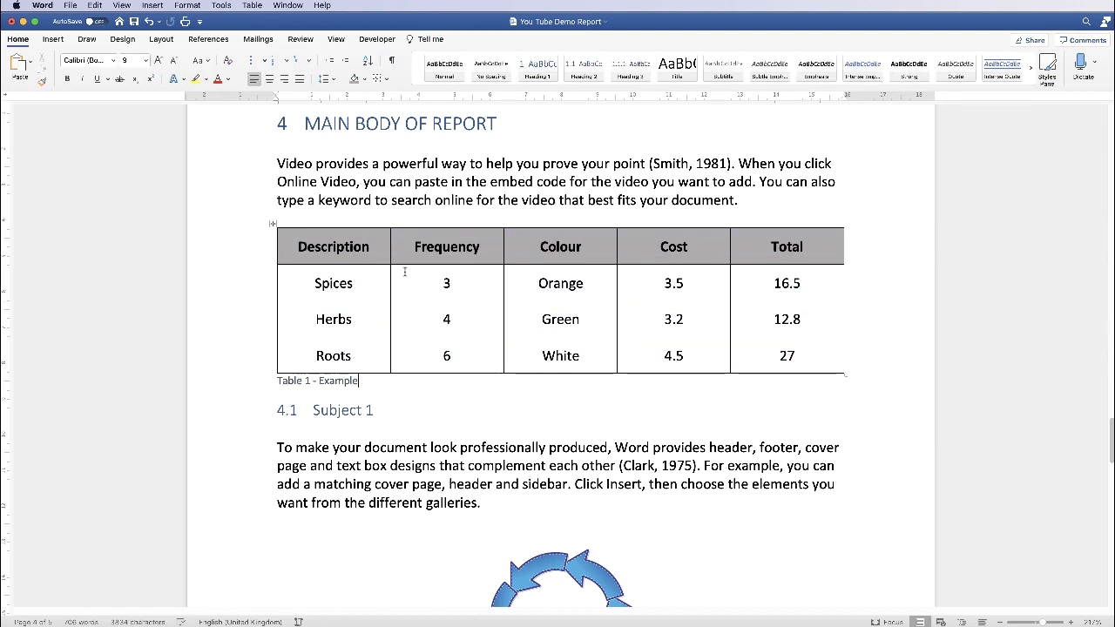
Step: Apply a 2 ¼ pt outside border around the whole table
click(273, 224)
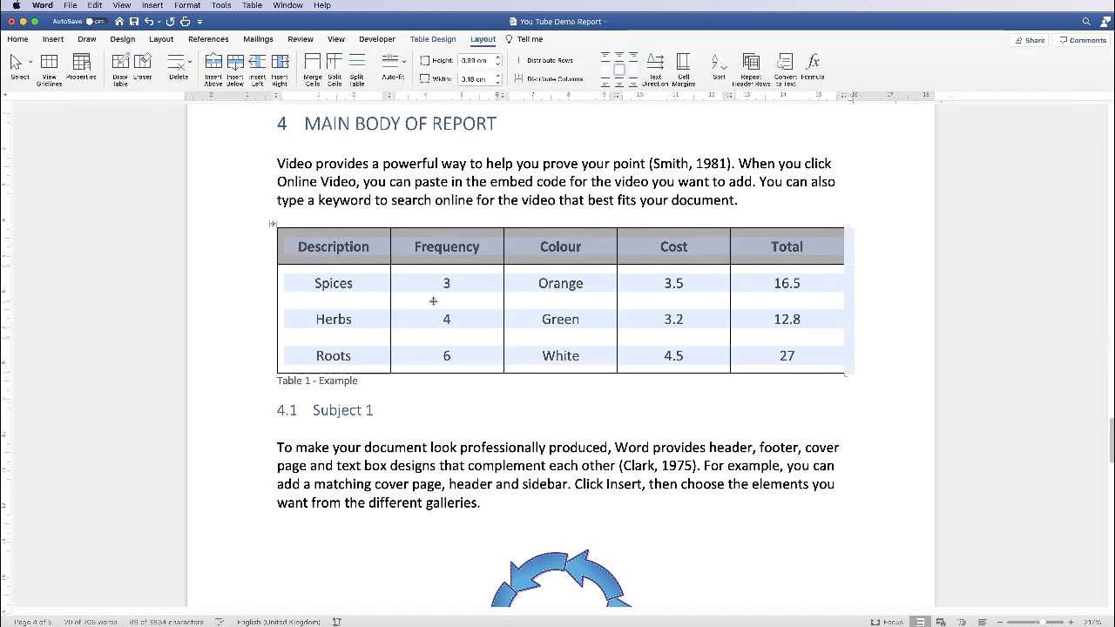
click(440, 40)
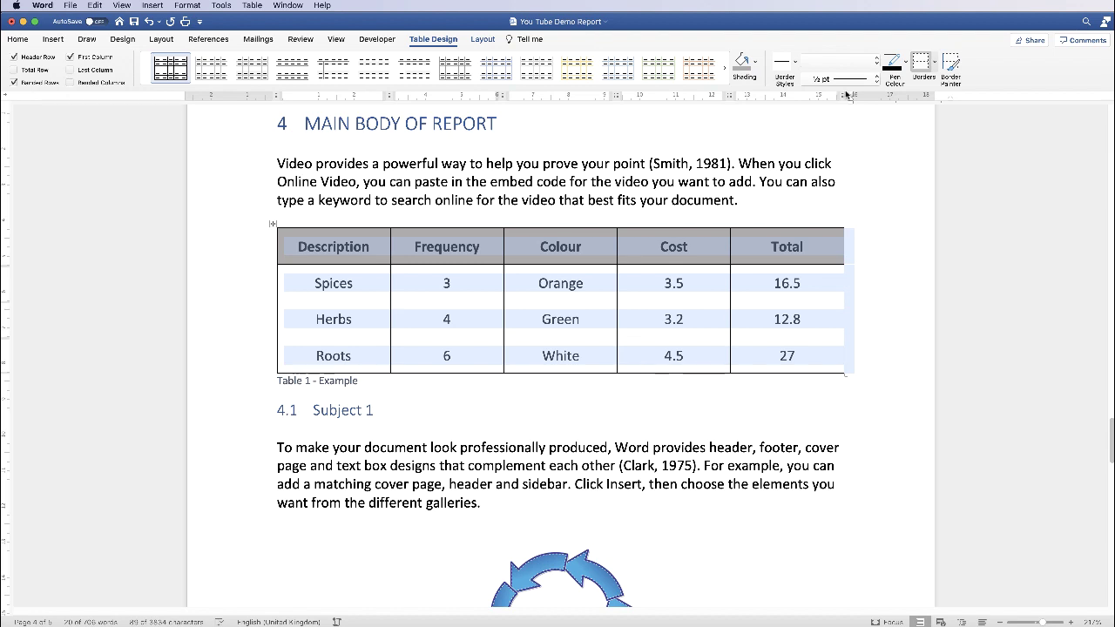
click(794, 63)
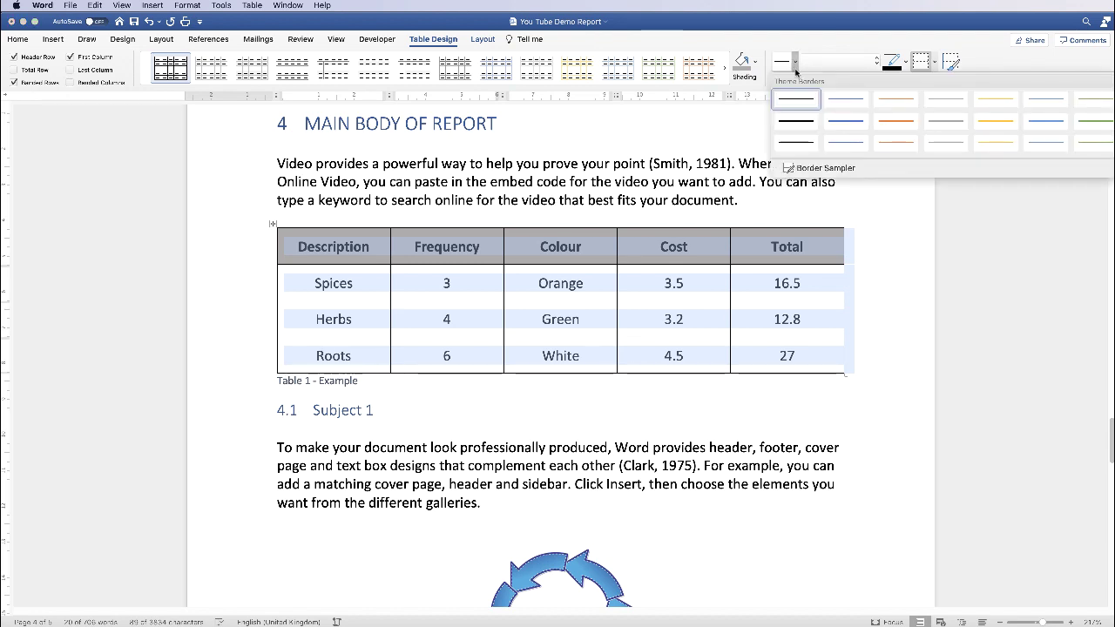
click(794, 65)
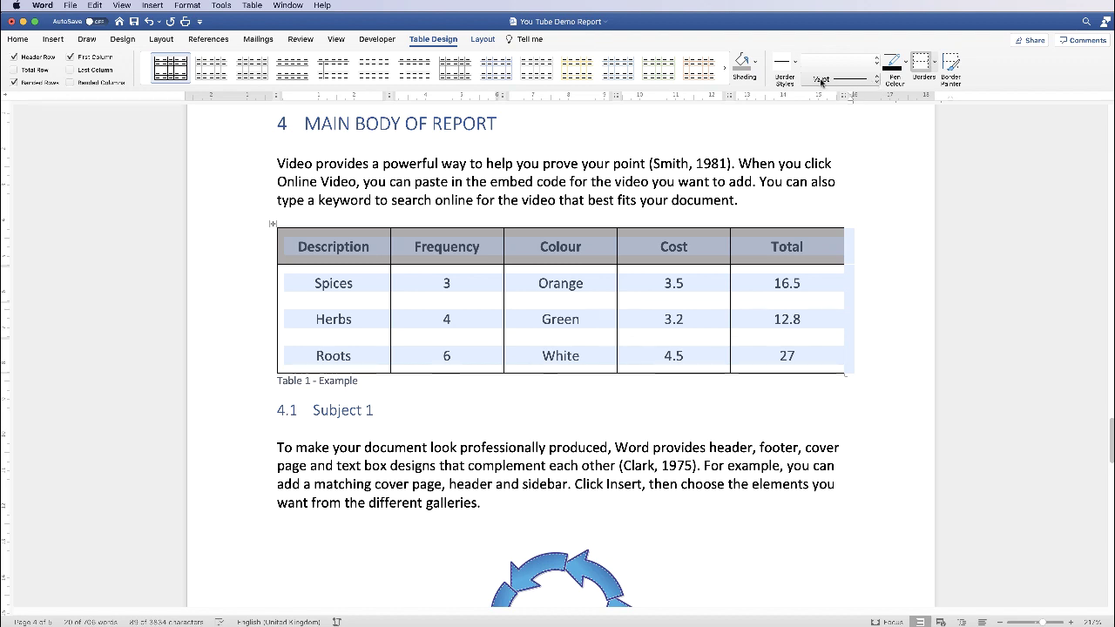
click(877, 81)
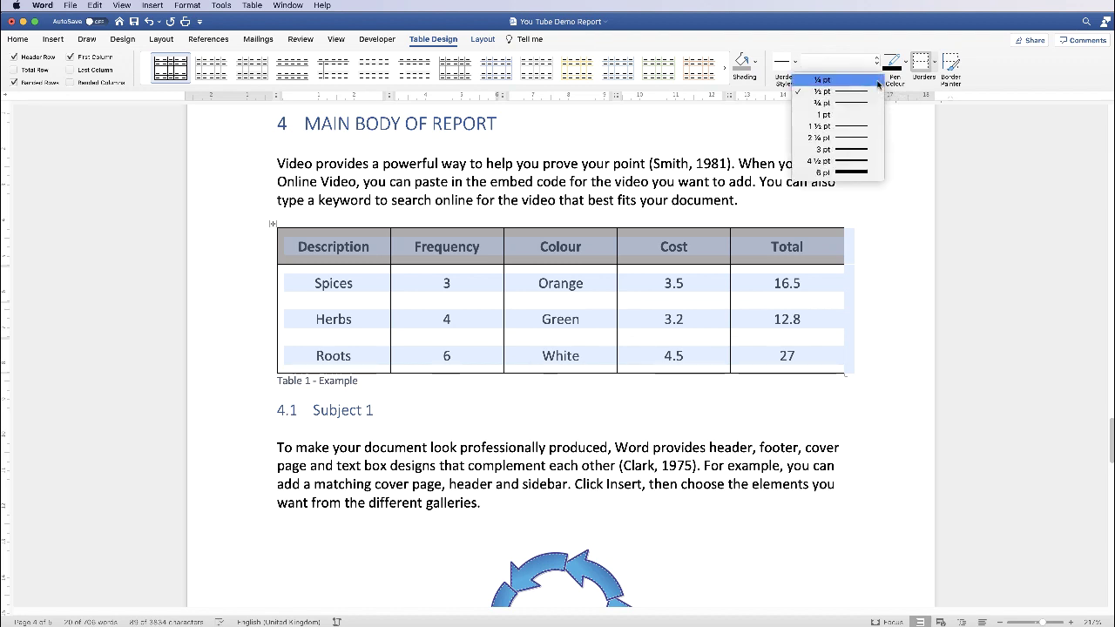
click(846, 139)
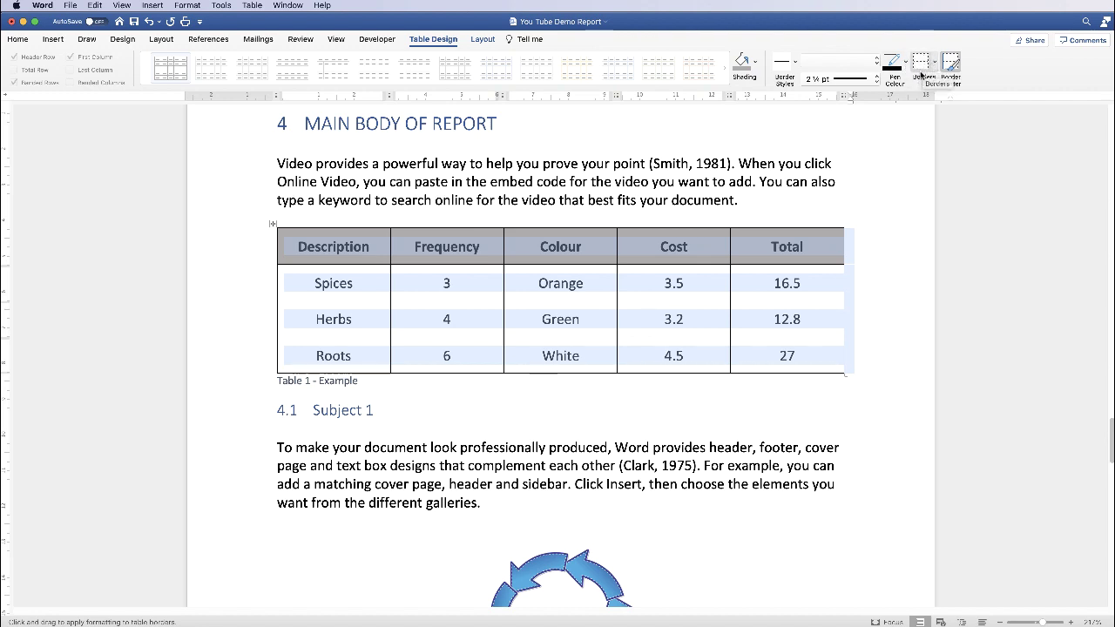
click(934, 63)
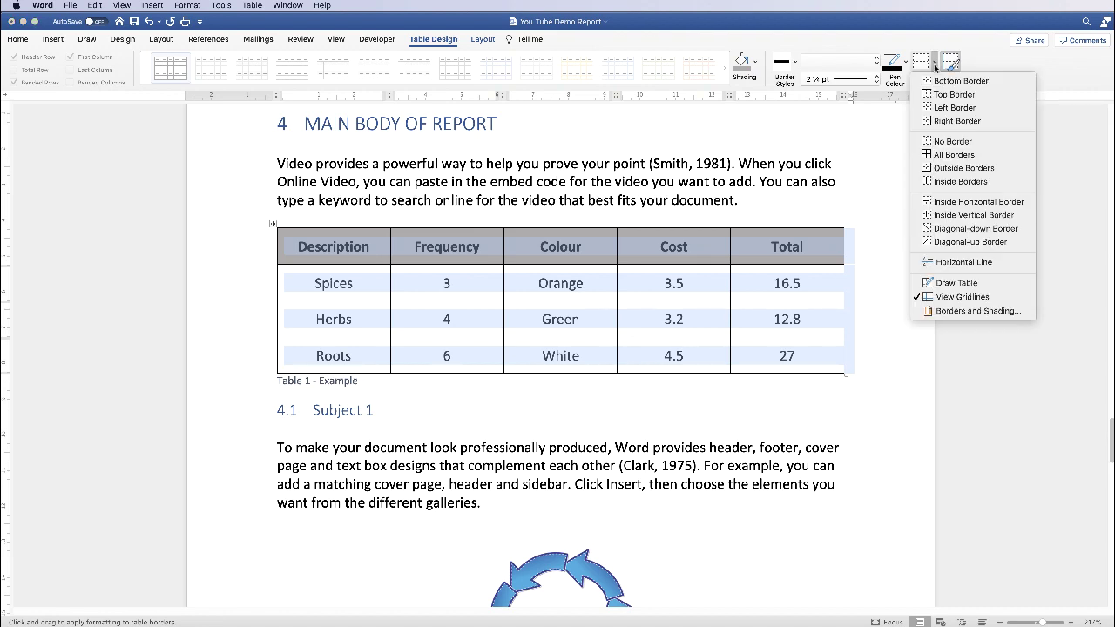
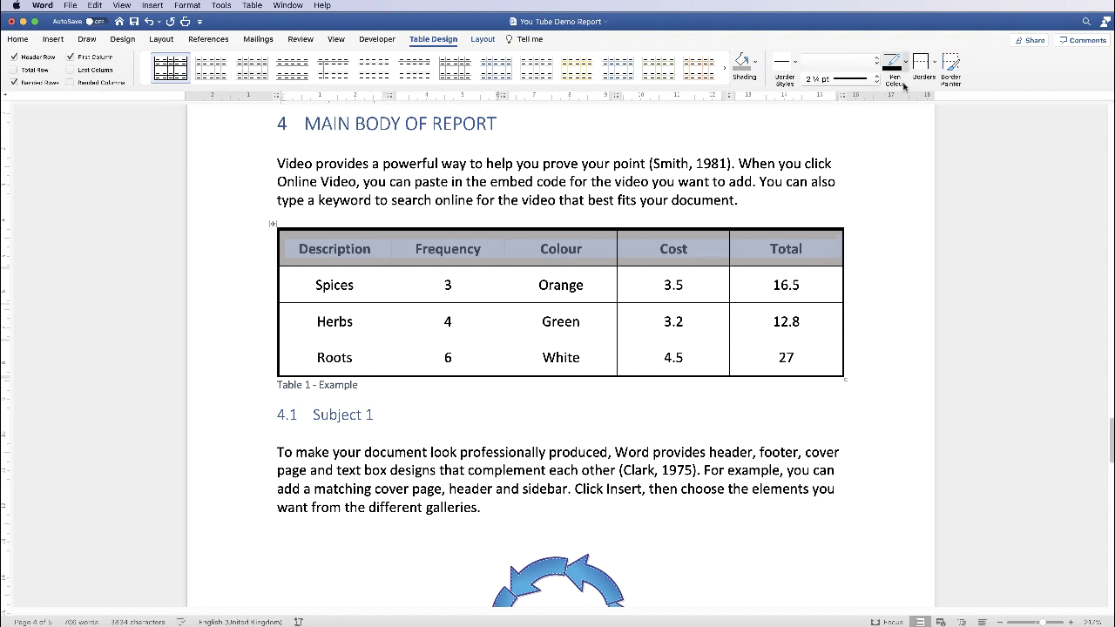
Step: Apply a 2 ¼ pt outside border around the table's header row
click(934, 66)
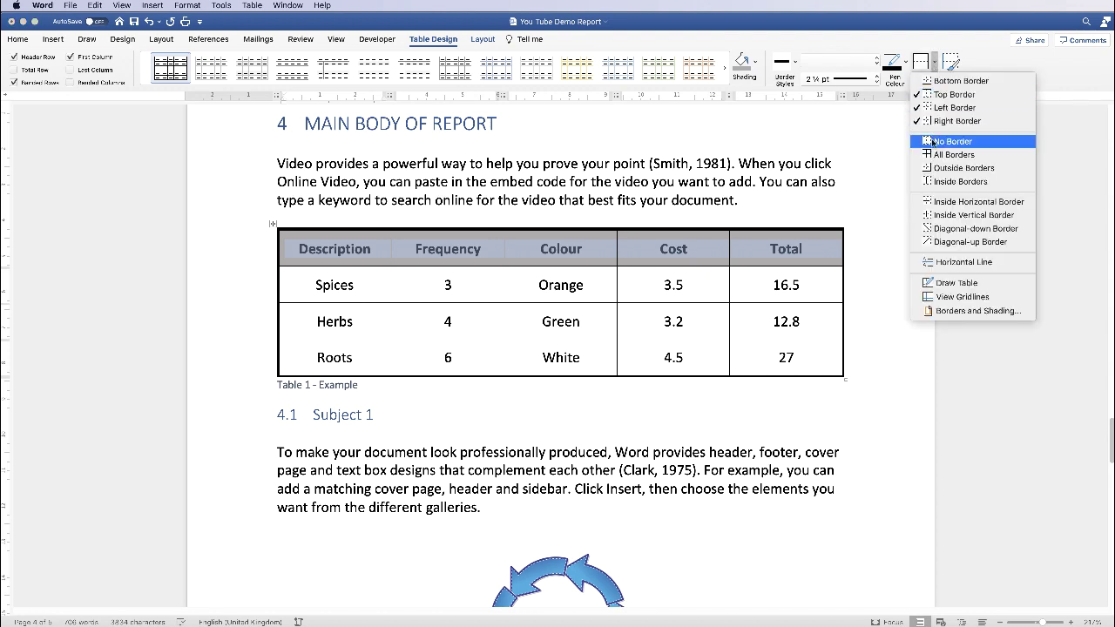
click(947, 169)
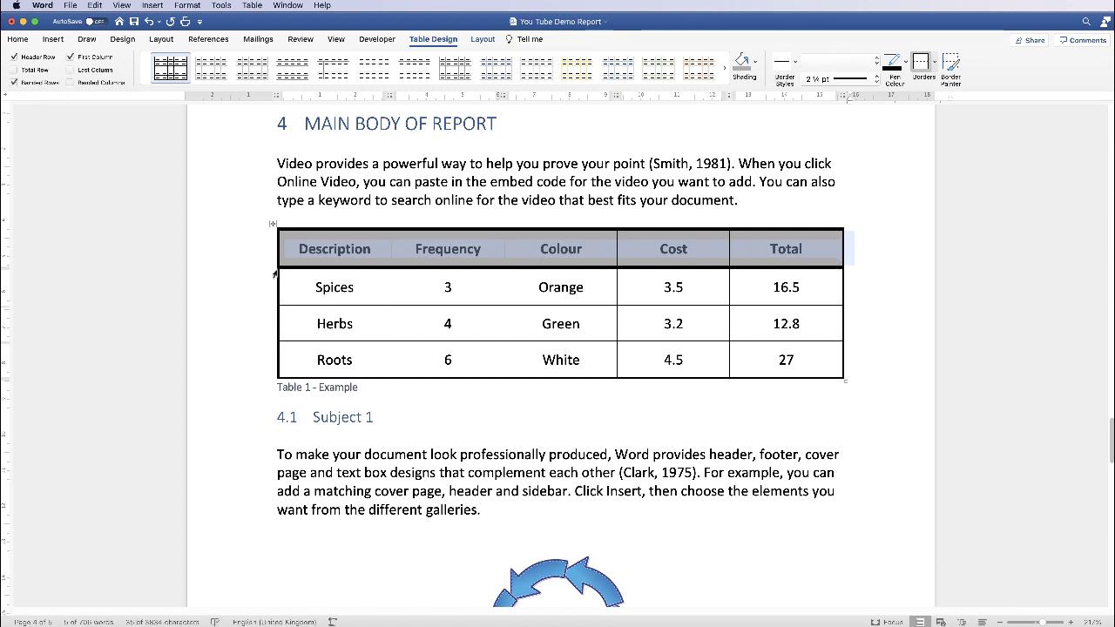
Step: Try splitting the Spices row's Frequency cell into 2 columns and 1 row, and undo the split
click(461, 287)
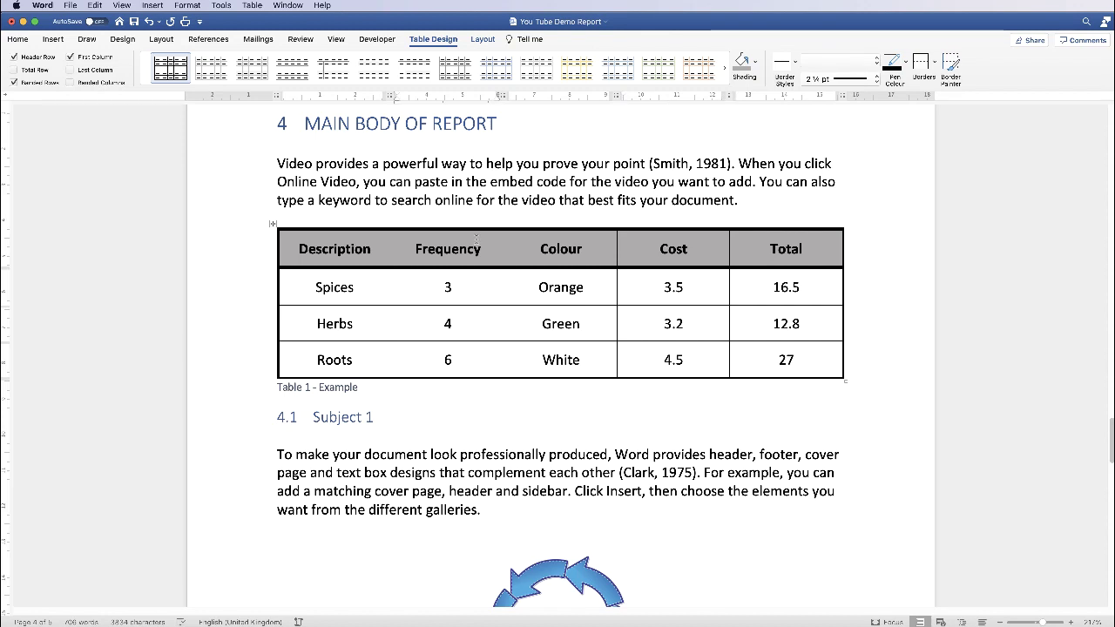
click(484, 40)
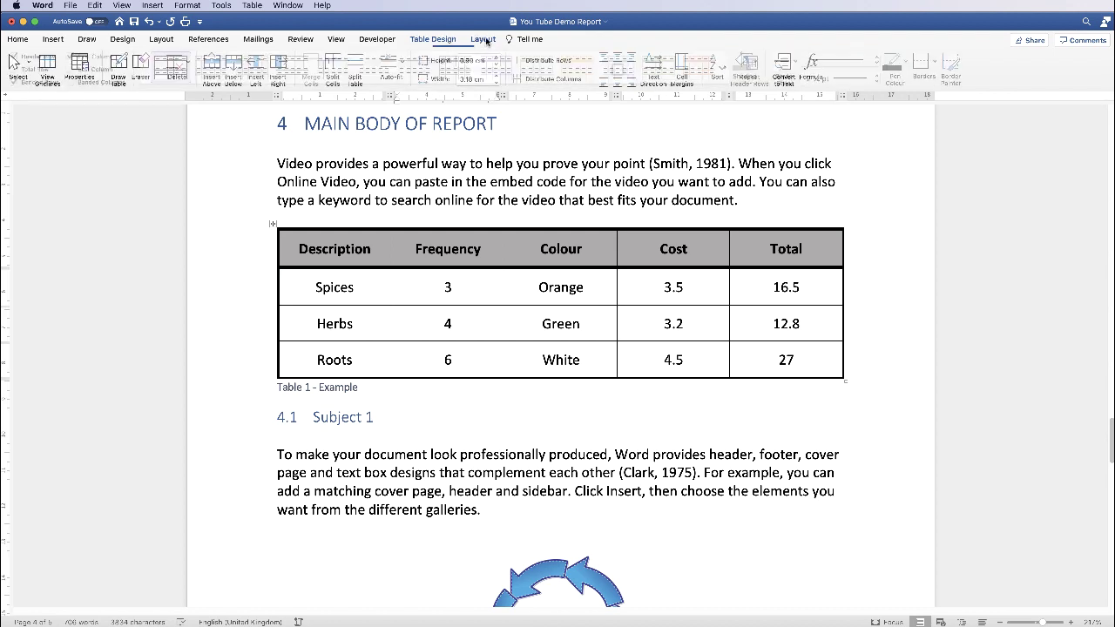
click(334, 66)
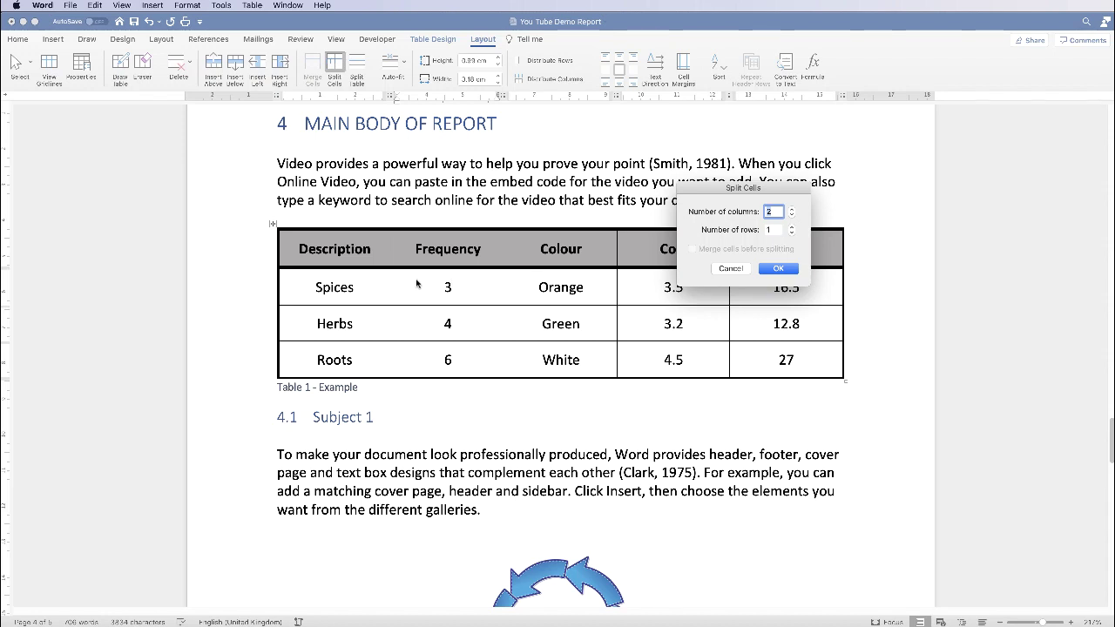
click(775, 269)
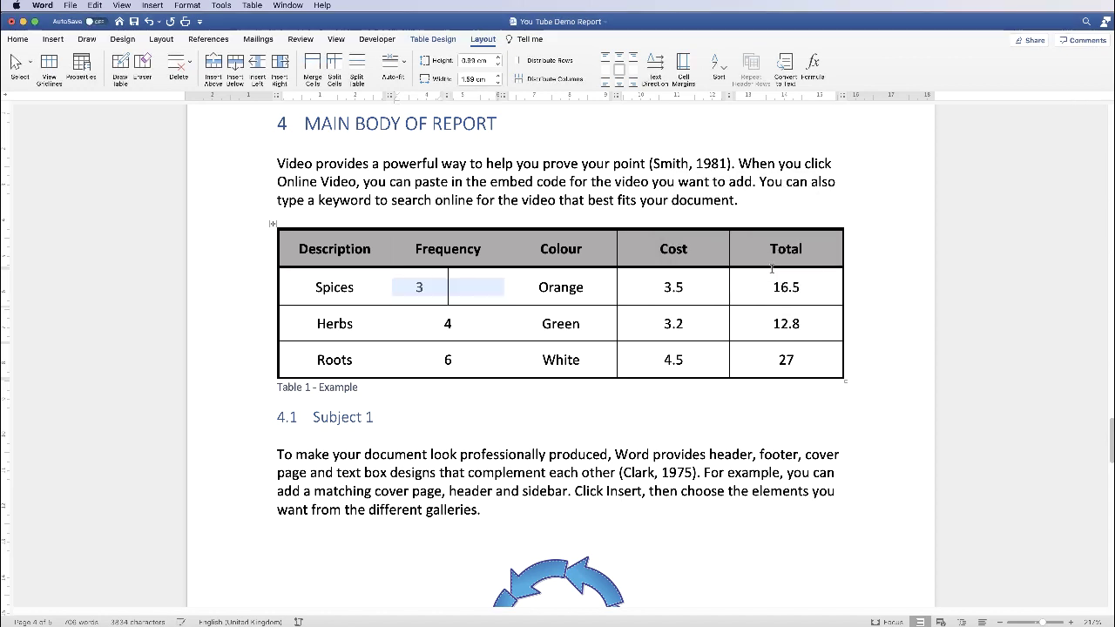
click(466, 306)
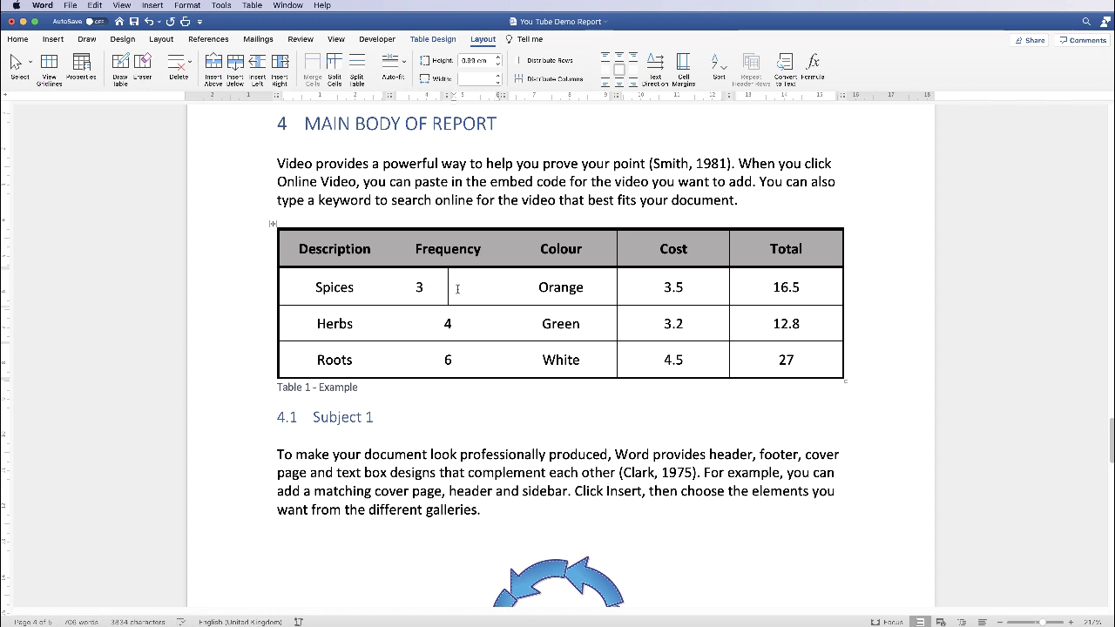
key(super+z)
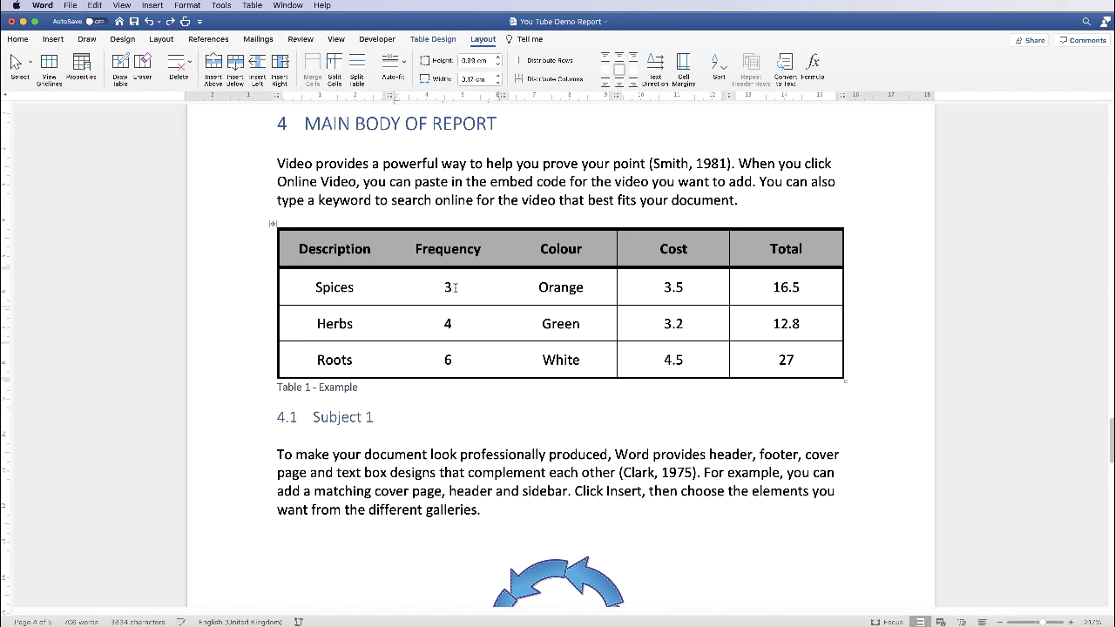
Step: Split the Spices row's Frequency cell into 1 column and 2 rows
click(334, 63)
text(3)
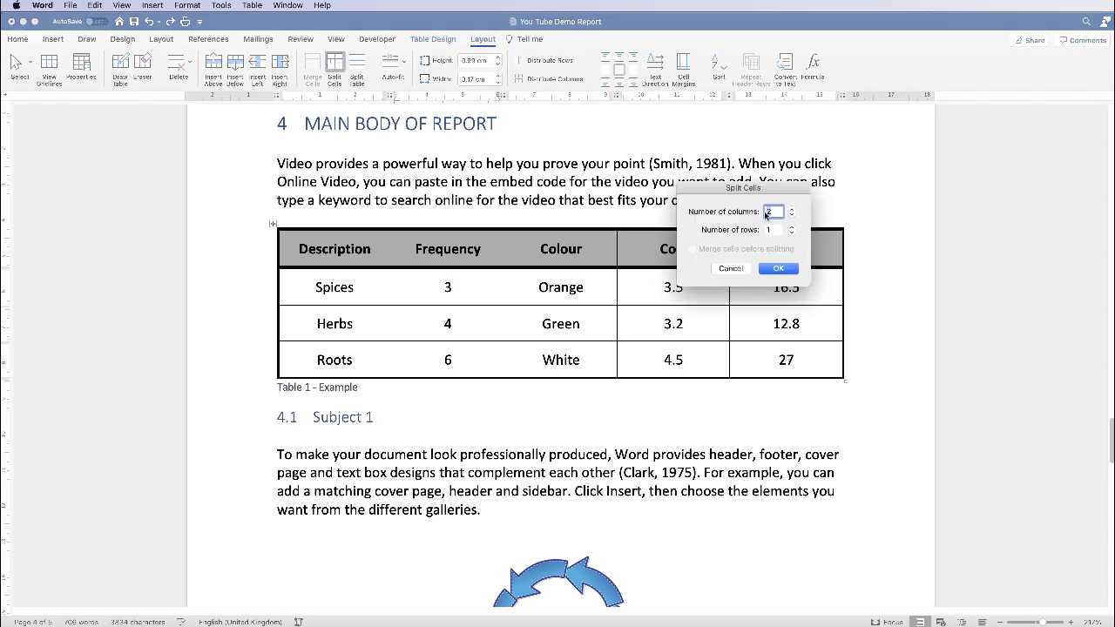
click(772, 229)
text(2)
click(779, 269)
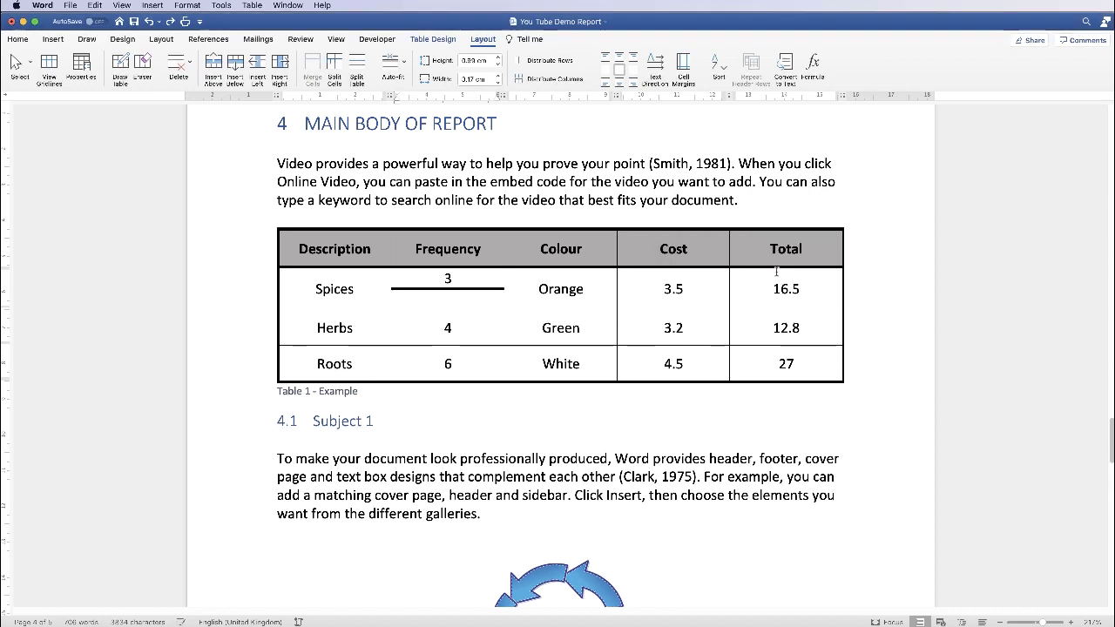
click(451, 304)
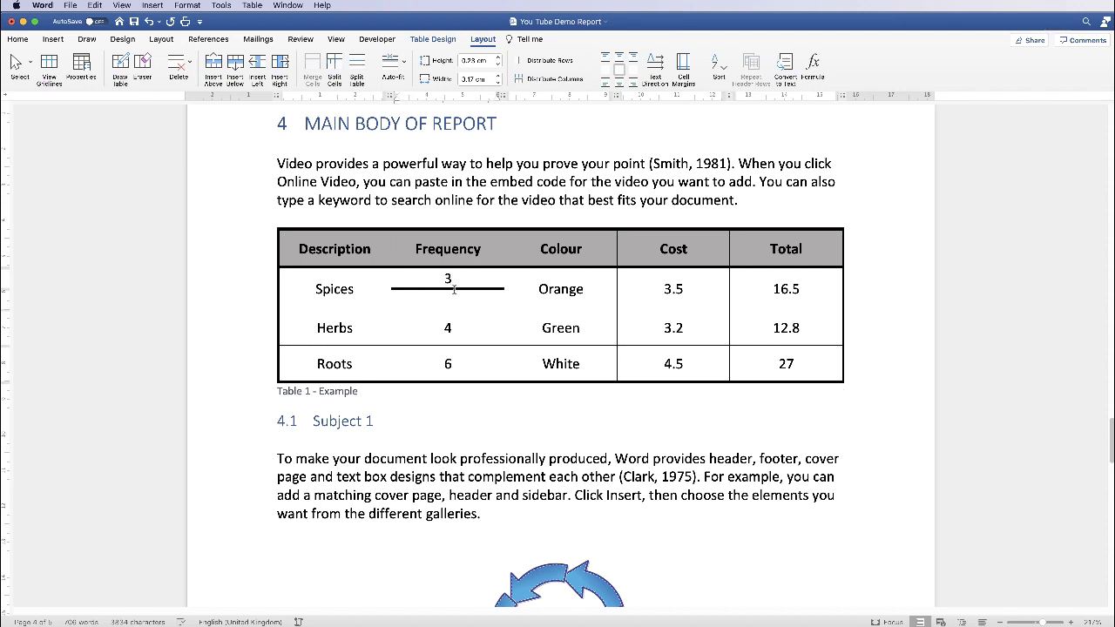
Step: Try a ¼ pt inside horizontal border between the two stacked Frequency cells of the Spices row, and undo it together with the split
drag(454, 289, 453, 280)
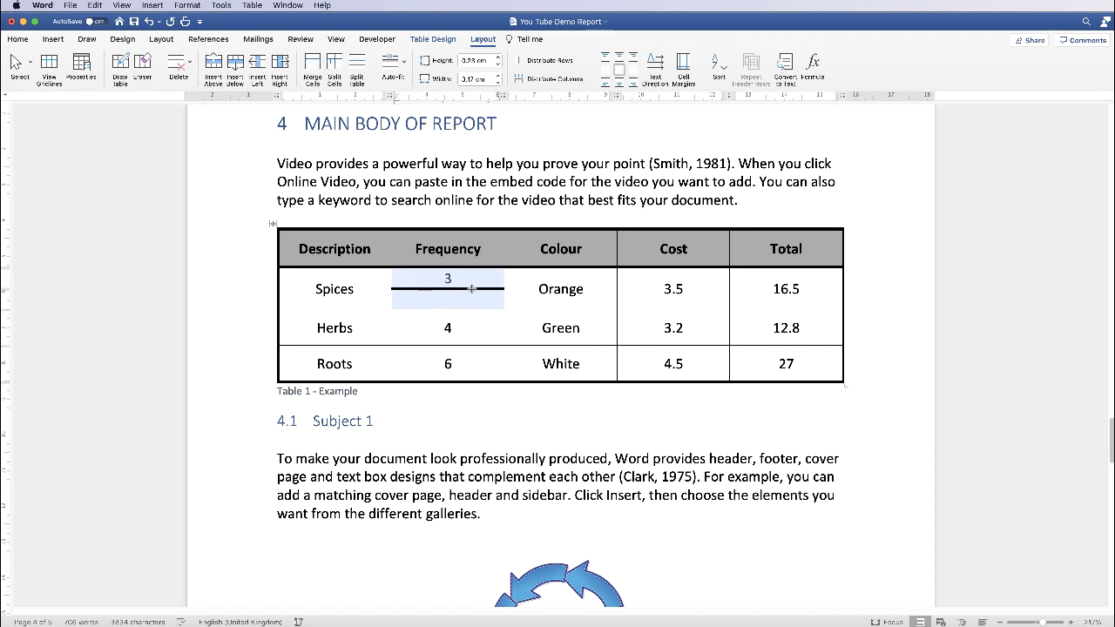
click(433, 39)
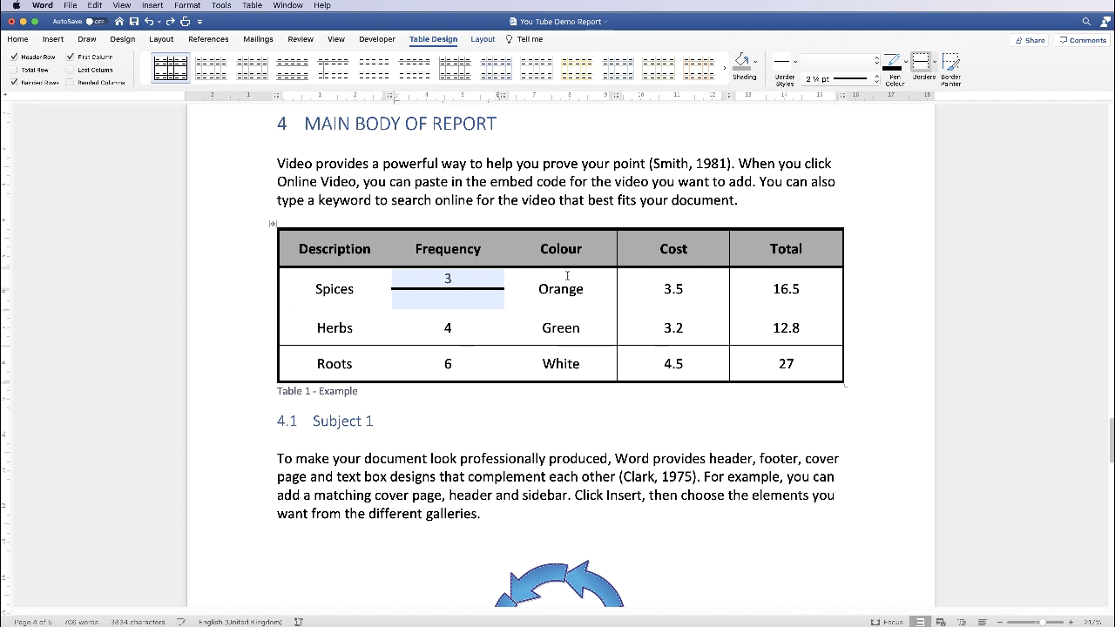
click(876, 81)
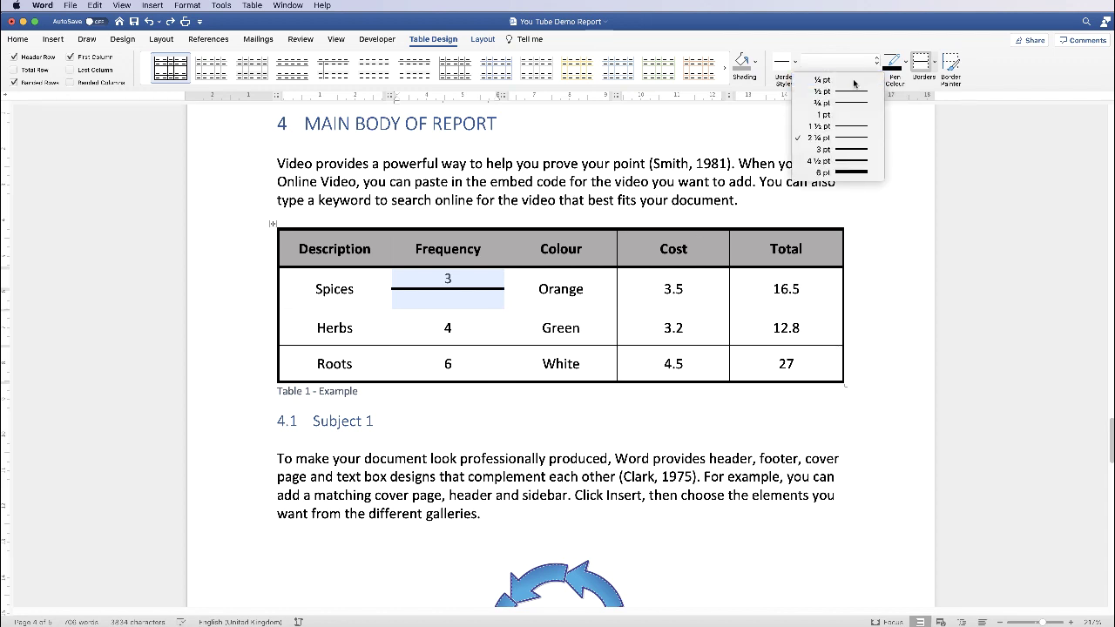
click(853, 81)
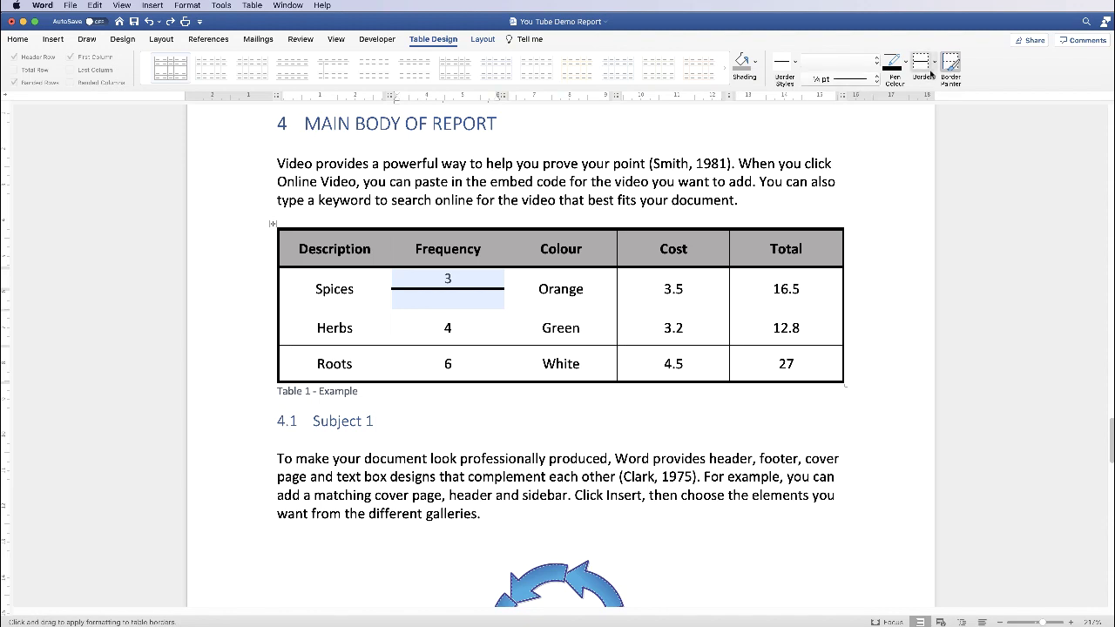
click(934, 63)
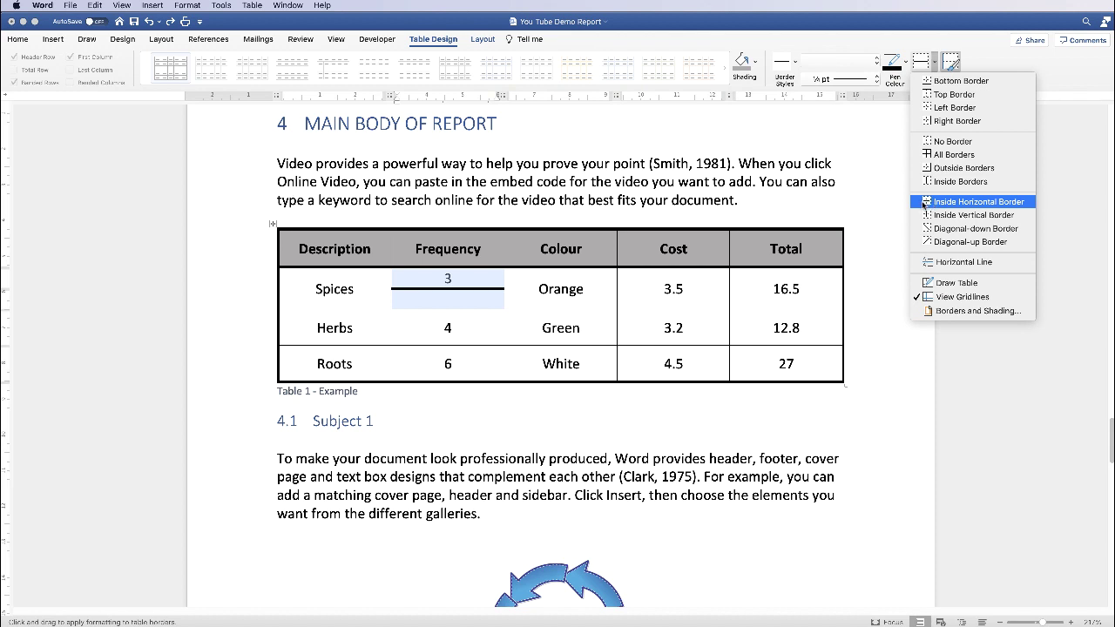
click(943, 205)
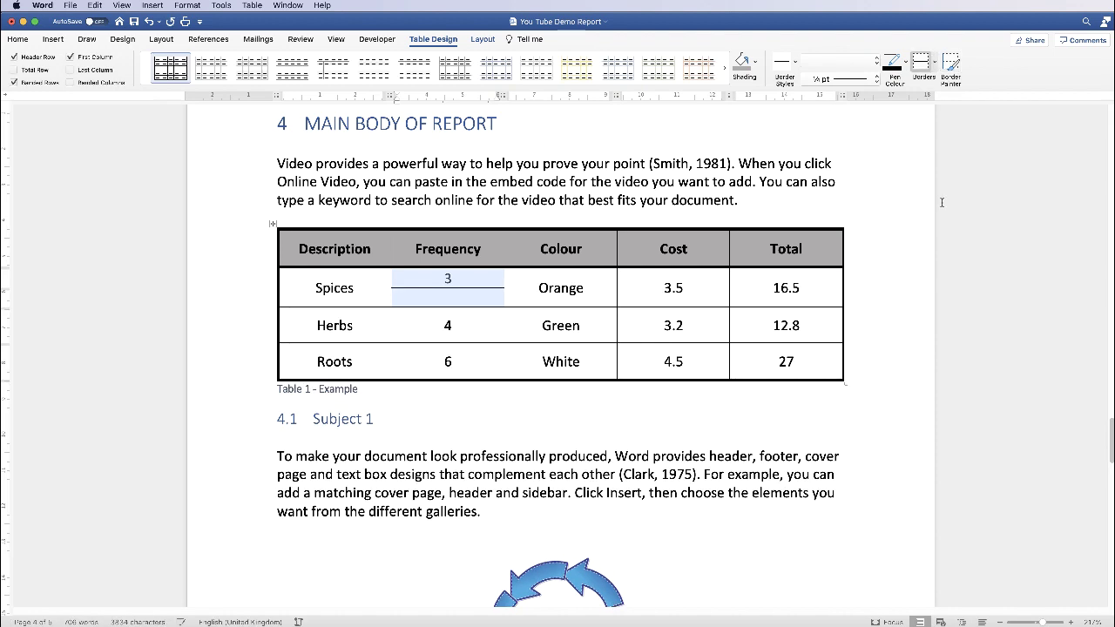
click(476, 307)
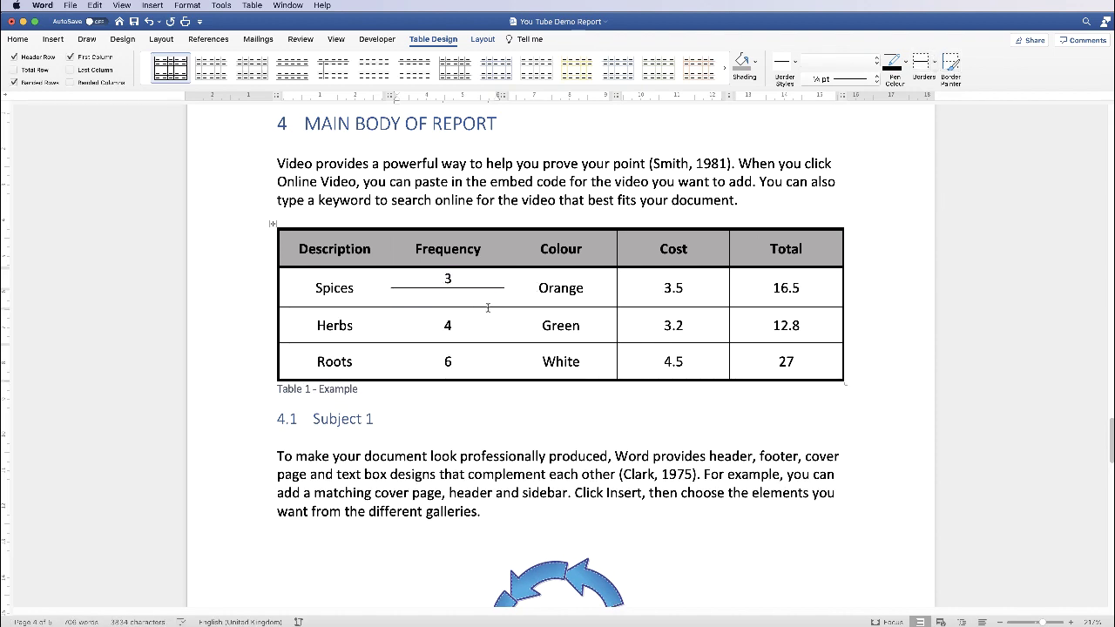
click(643, 372)
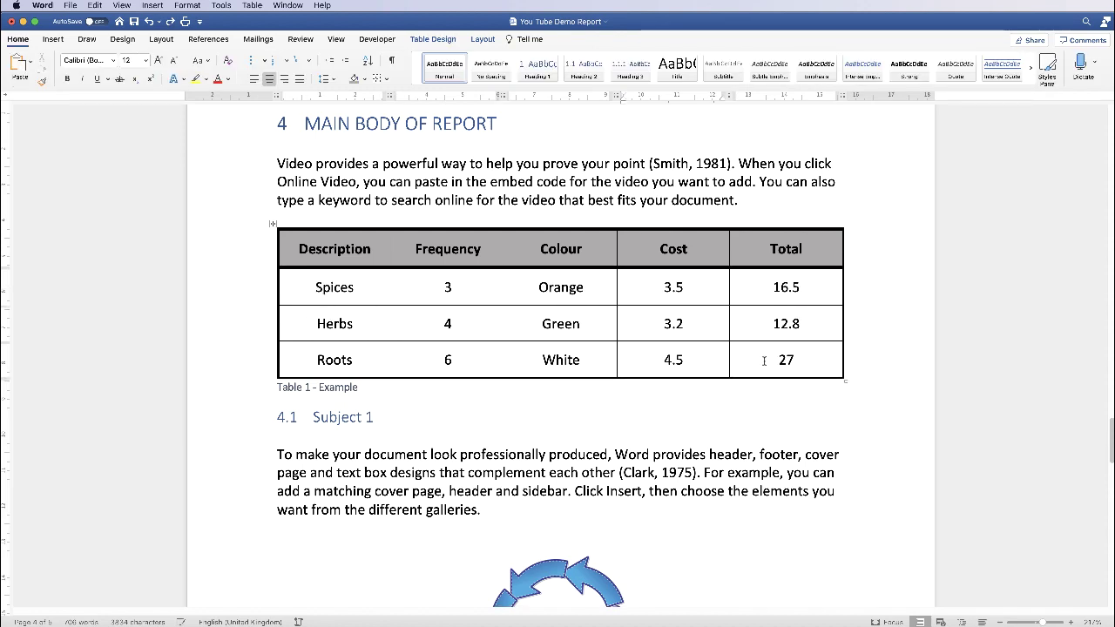
Step: Try splitting the table so that the Herbs and Roots rows form a separate table, and undo the split
drag(764, 360, 308, 318)
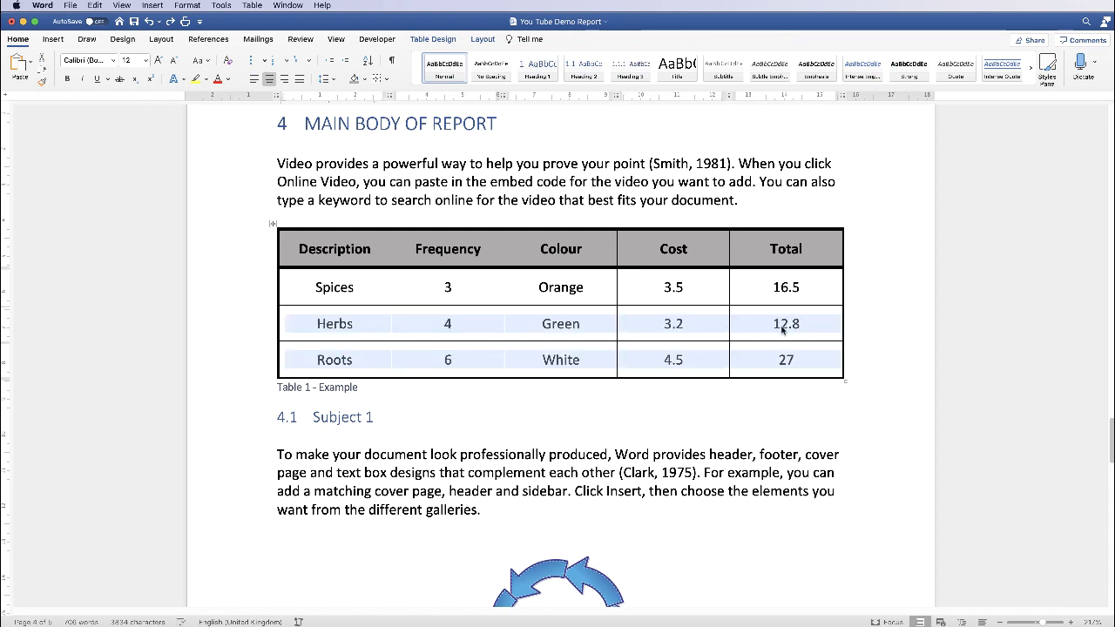
click(482, 40)
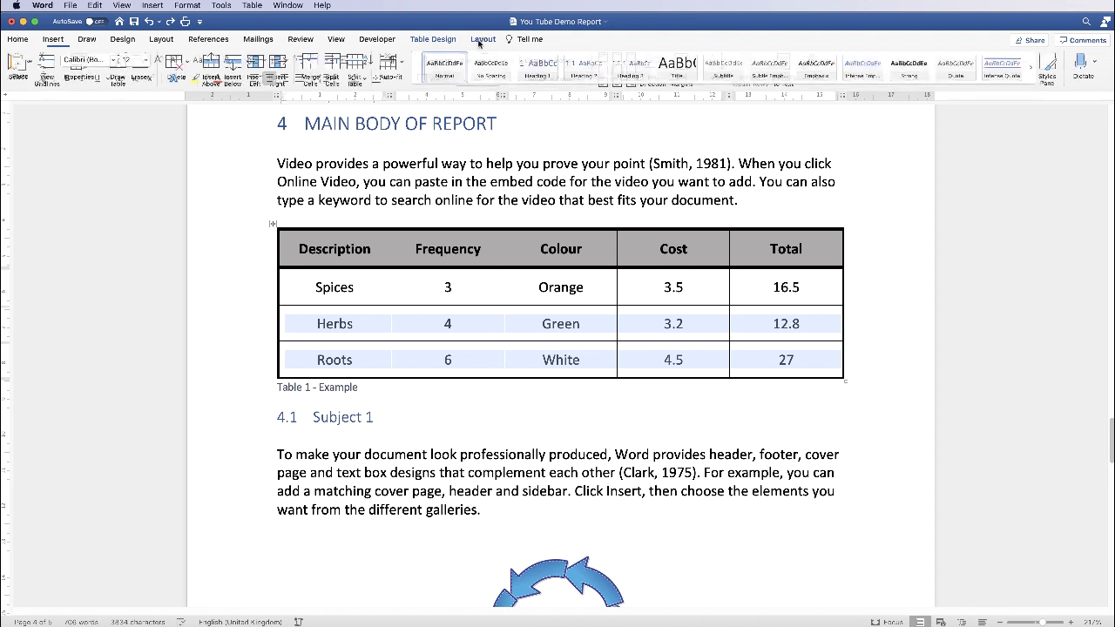
click(357, 64)
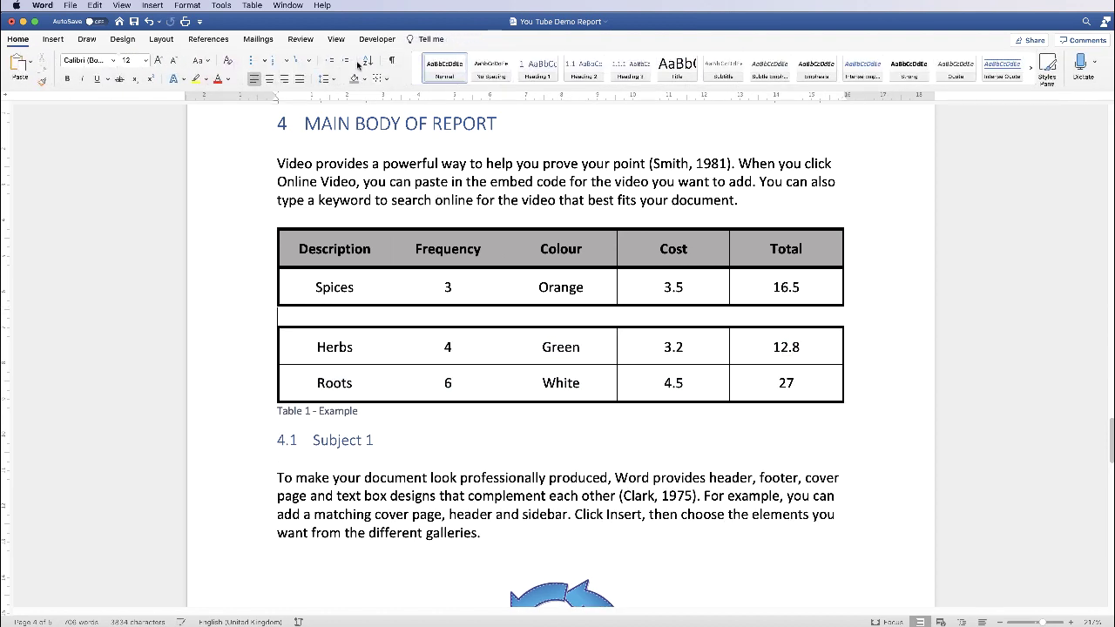
click(865, 417)
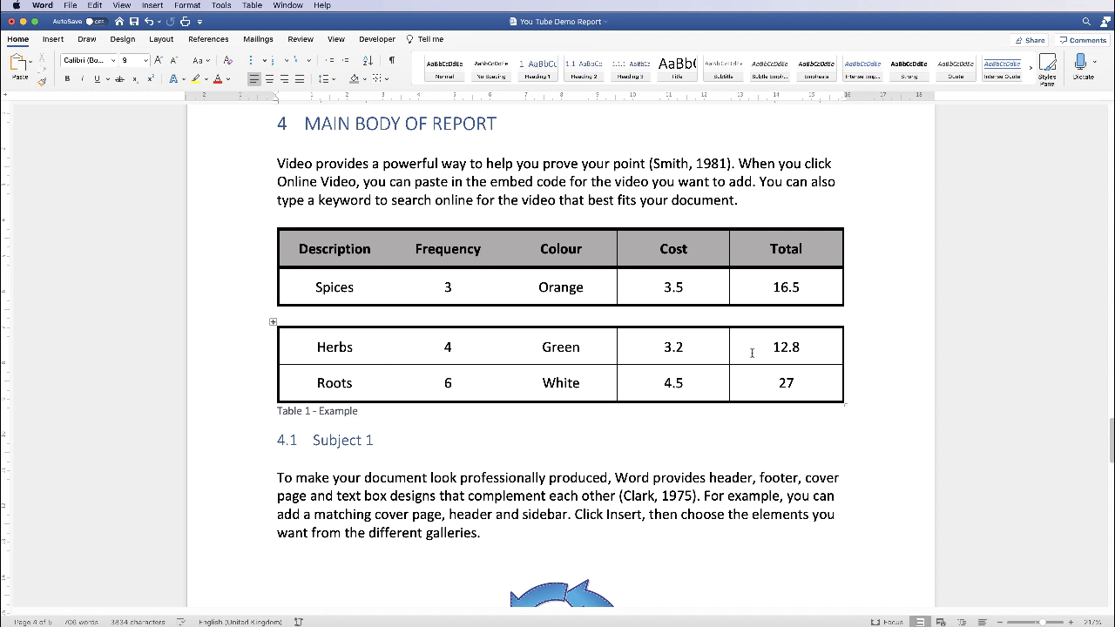
key(super+z)
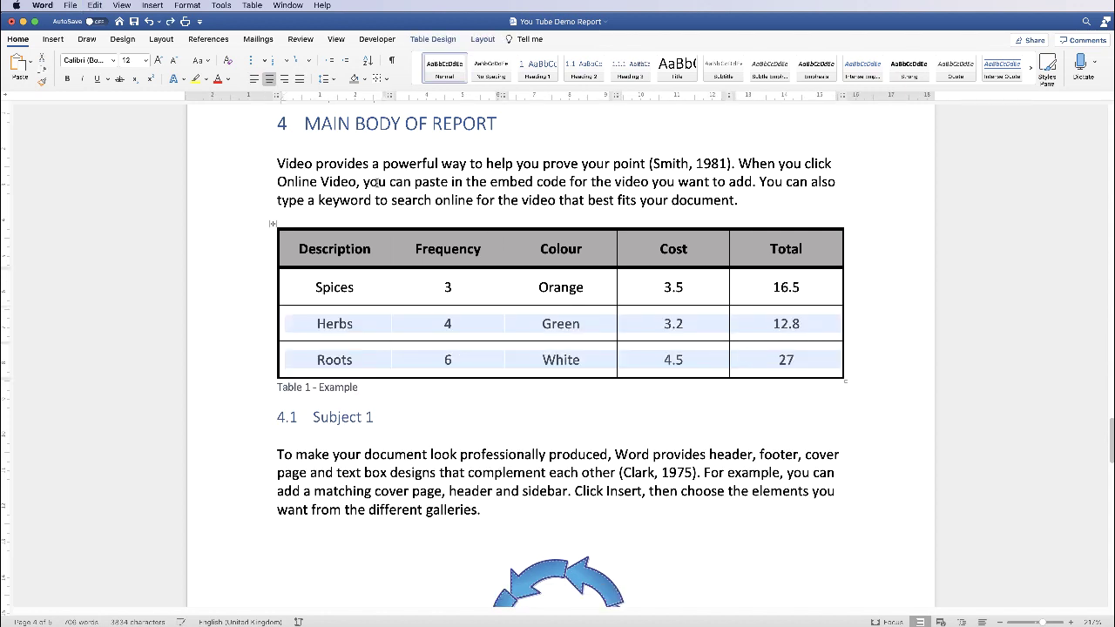
Step: Try merging the Frequency and Colour cells of the Spices row, and undo the merge
click(520, 289)
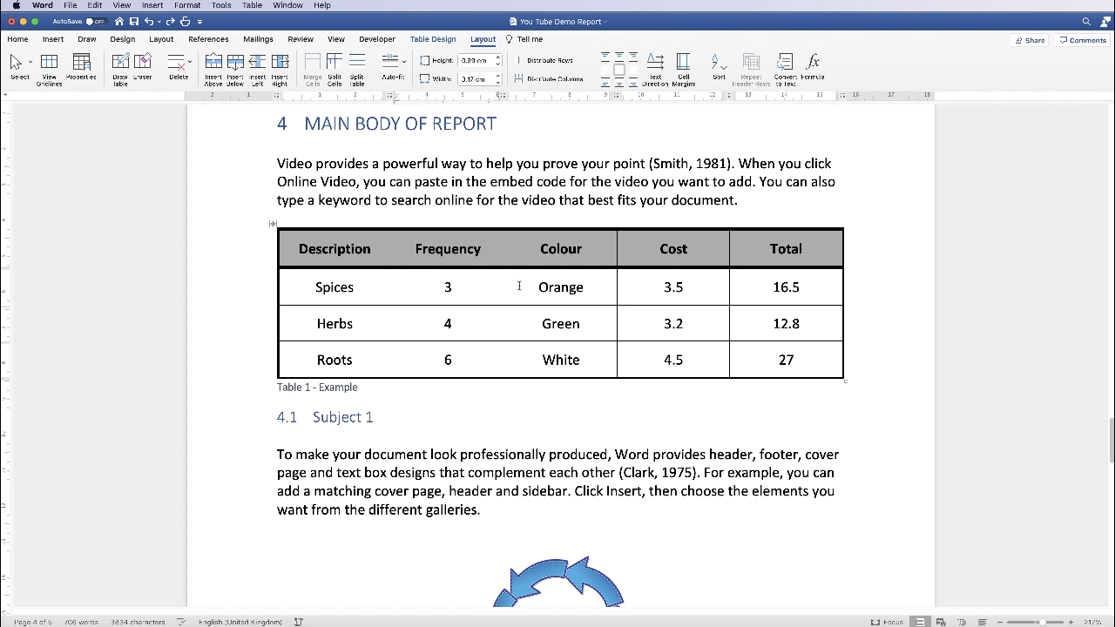
drag(519, 286, 499, 287)
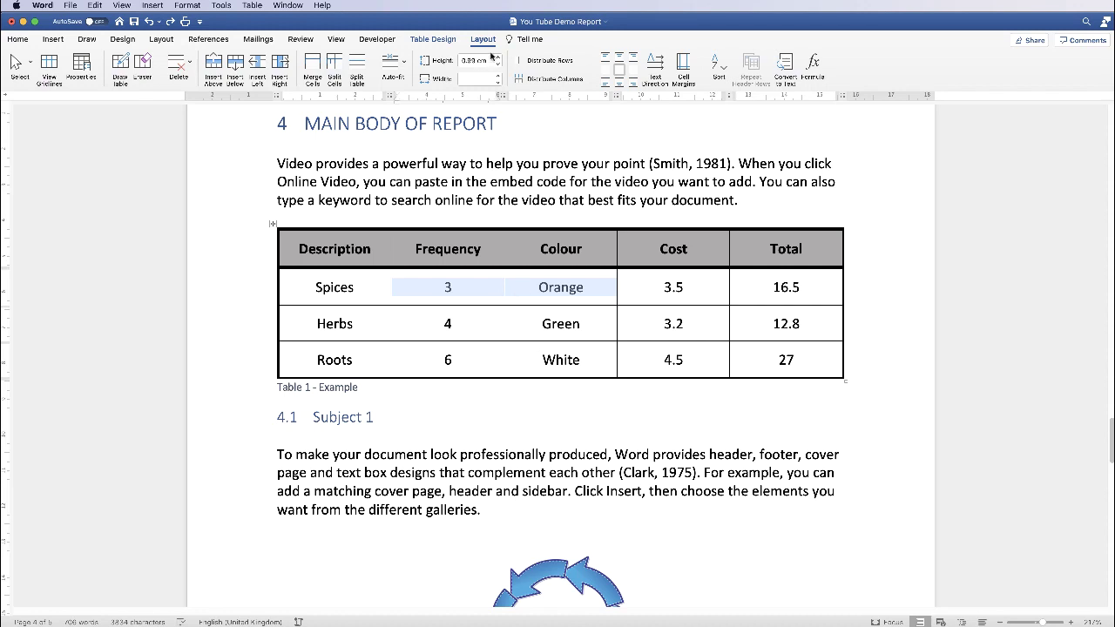
click(318, 66)
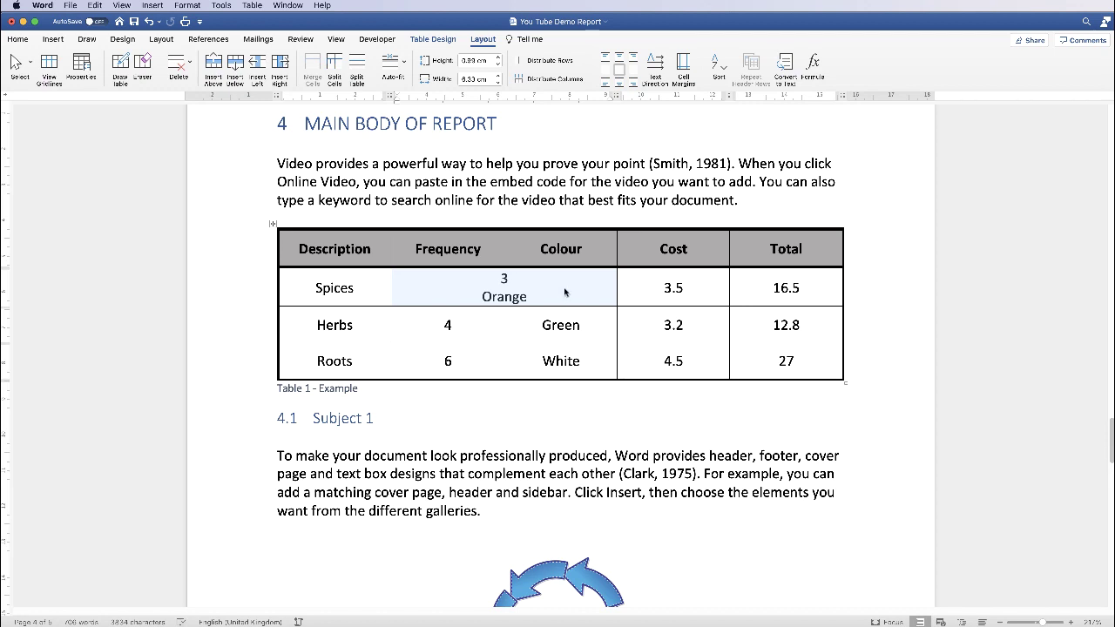
key(super+z)
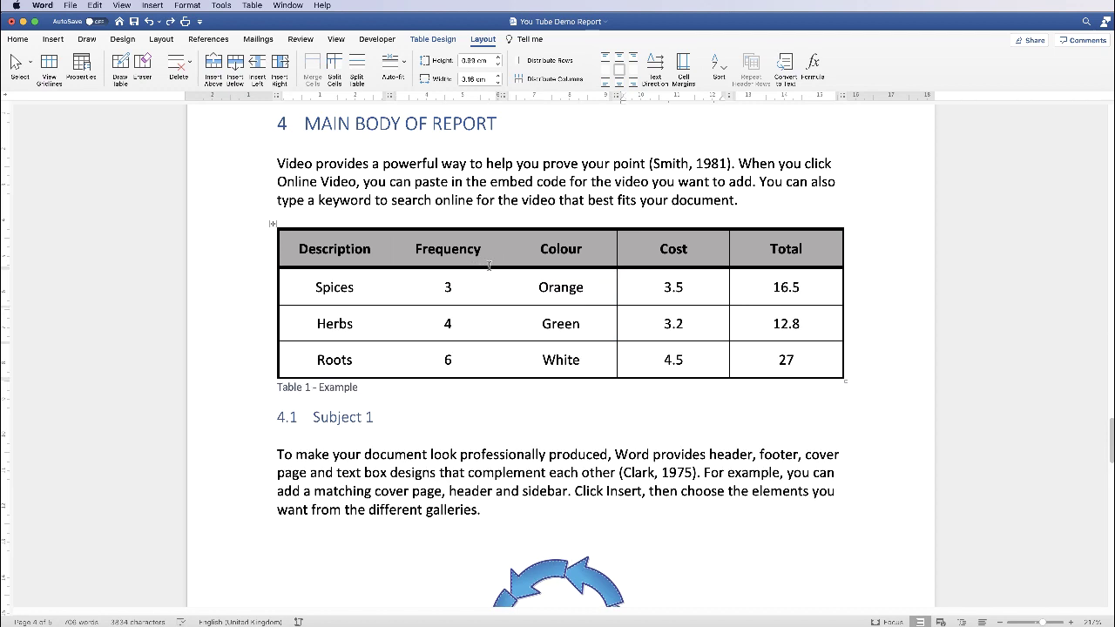
Step: Widen the Description column to about 3.77 cm, try making the Spices row about 1.59 cm high, and undo only the row height change
click(391, 283)
drag(389, 283, 390, 325)
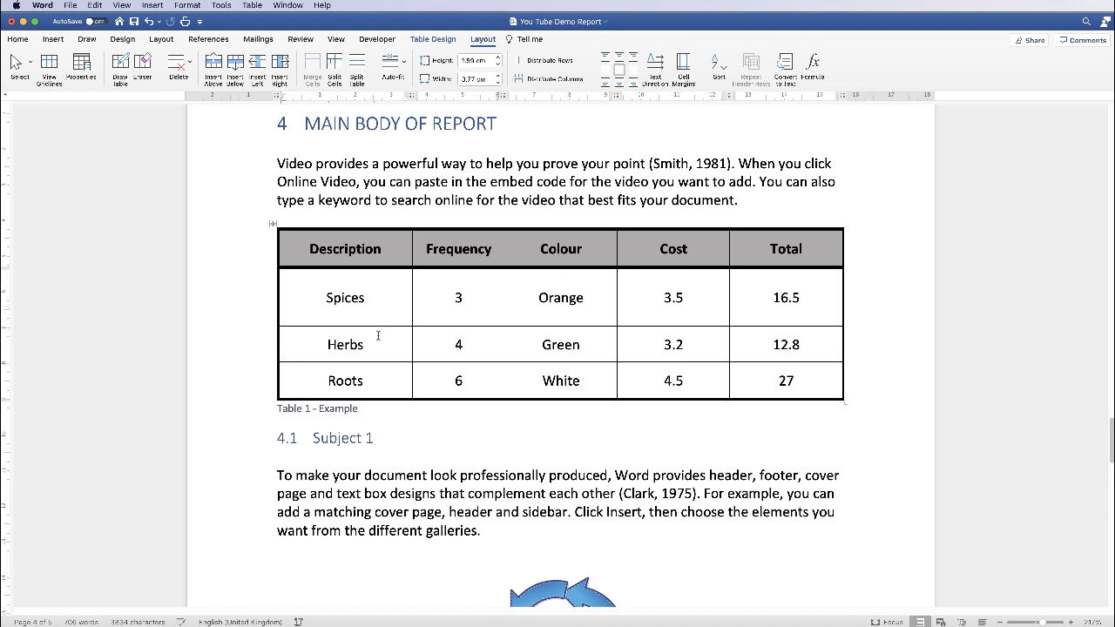
key(super+z)
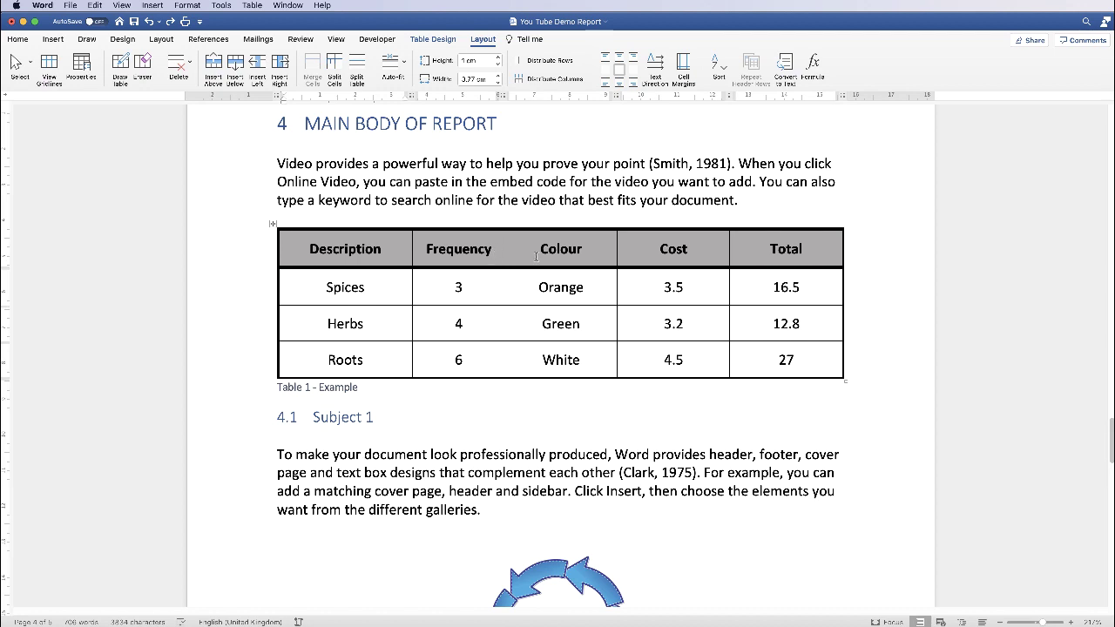
Step: Split the whole Description column into 2 columns and 4 rows, merging its cells before splitting
drag(597, 250, 601, 343)
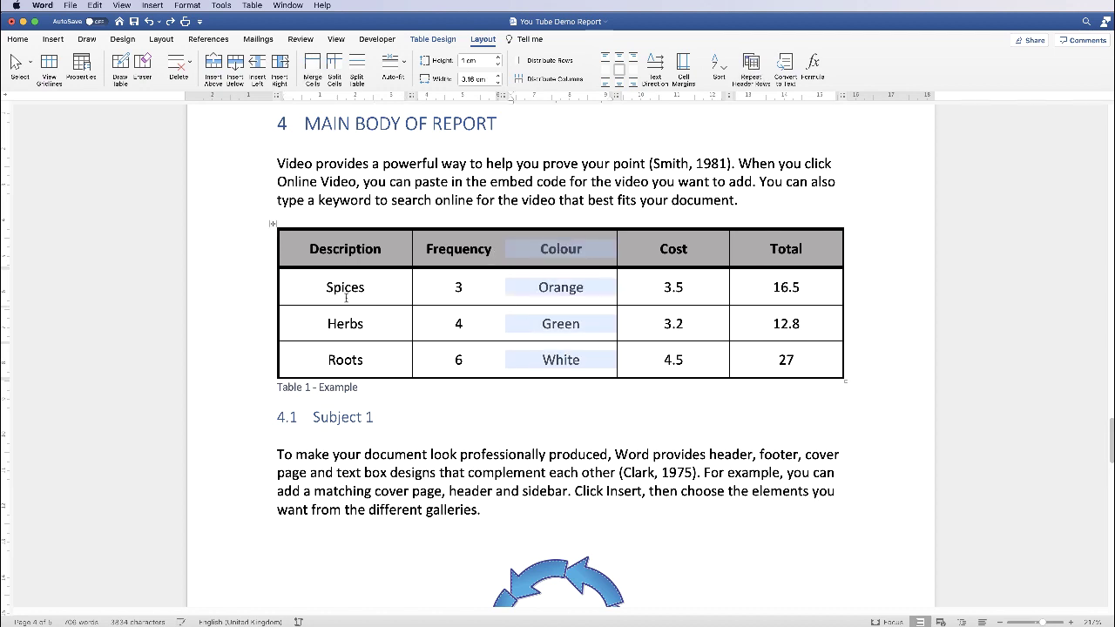
click(381, 356)
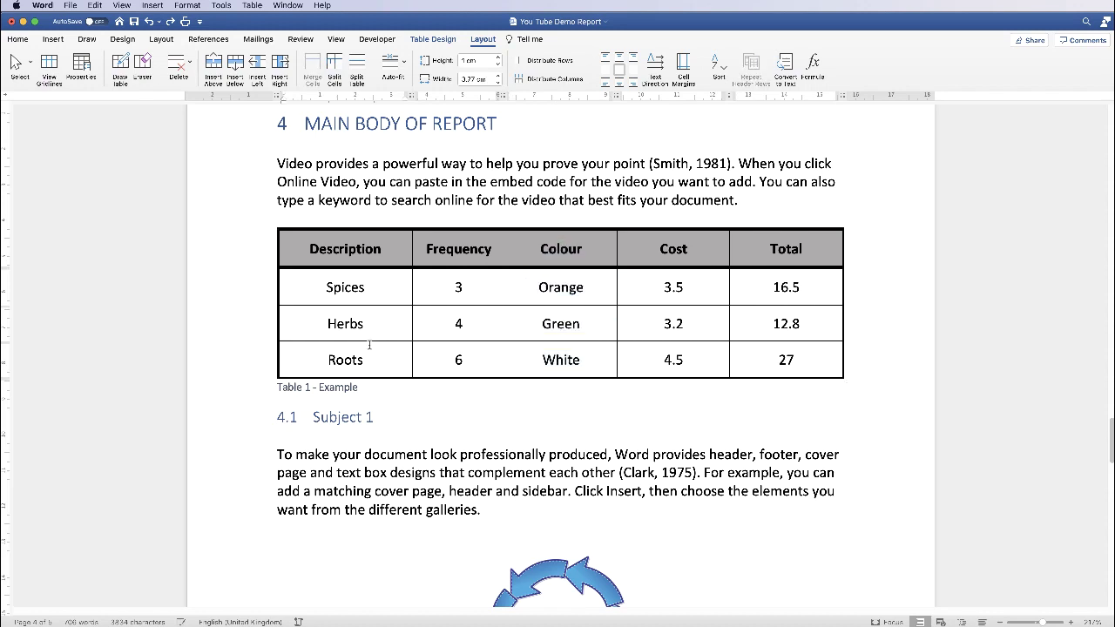
alt+click(349, 360)
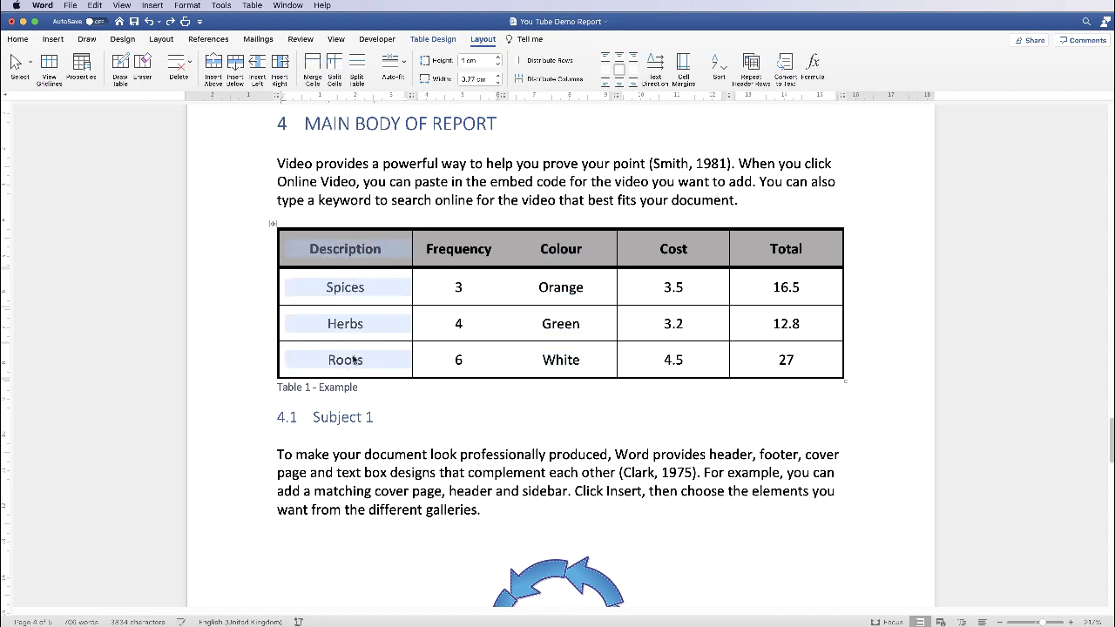
click(335, 67)
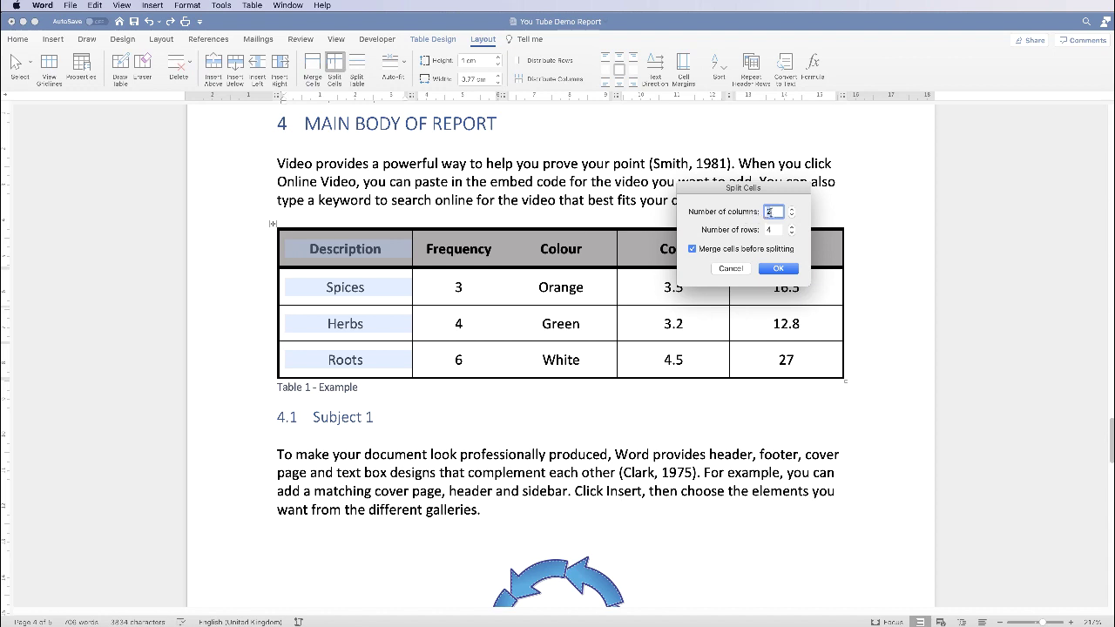
click(778, 270)
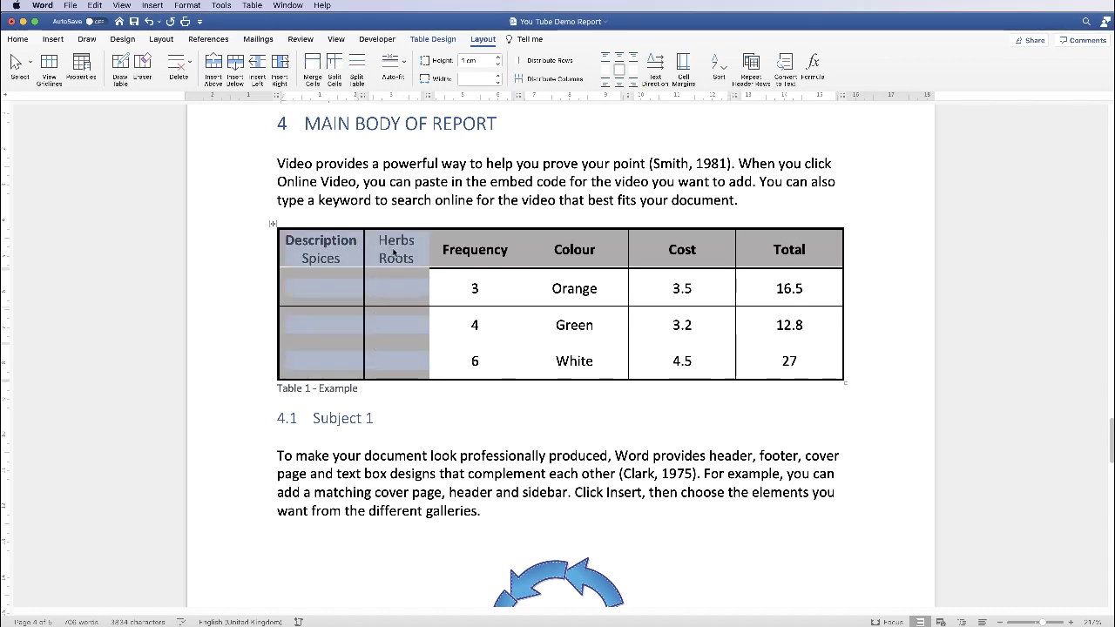
click(380, 355)
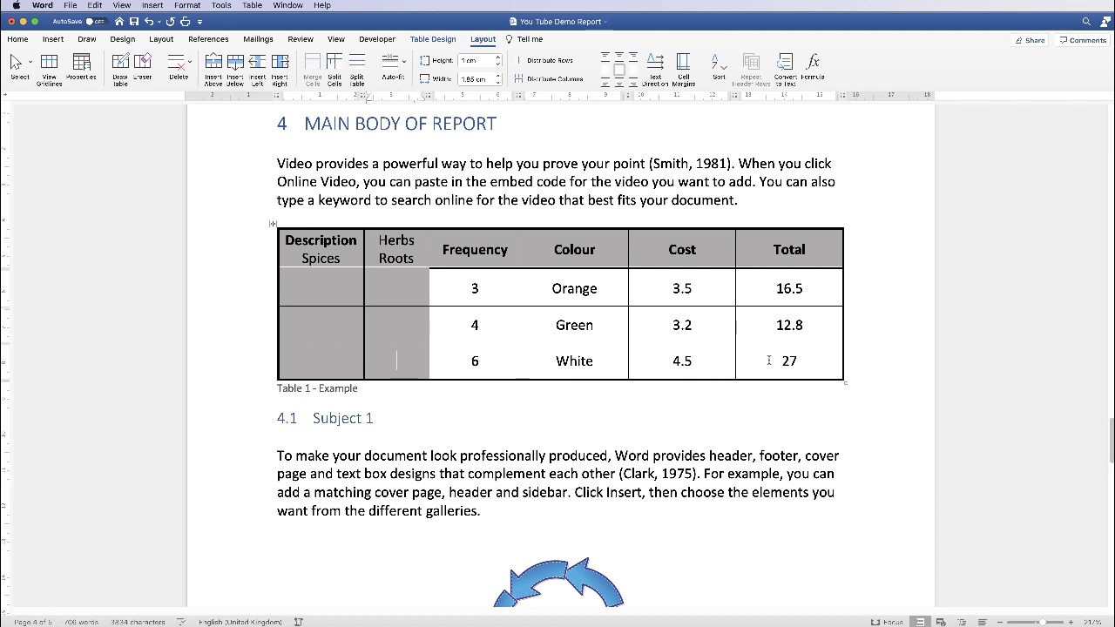
Step: Try distributing all of the table's columns evenly, and undo this together with the Description column split
drag(769, 359, 311, 256)
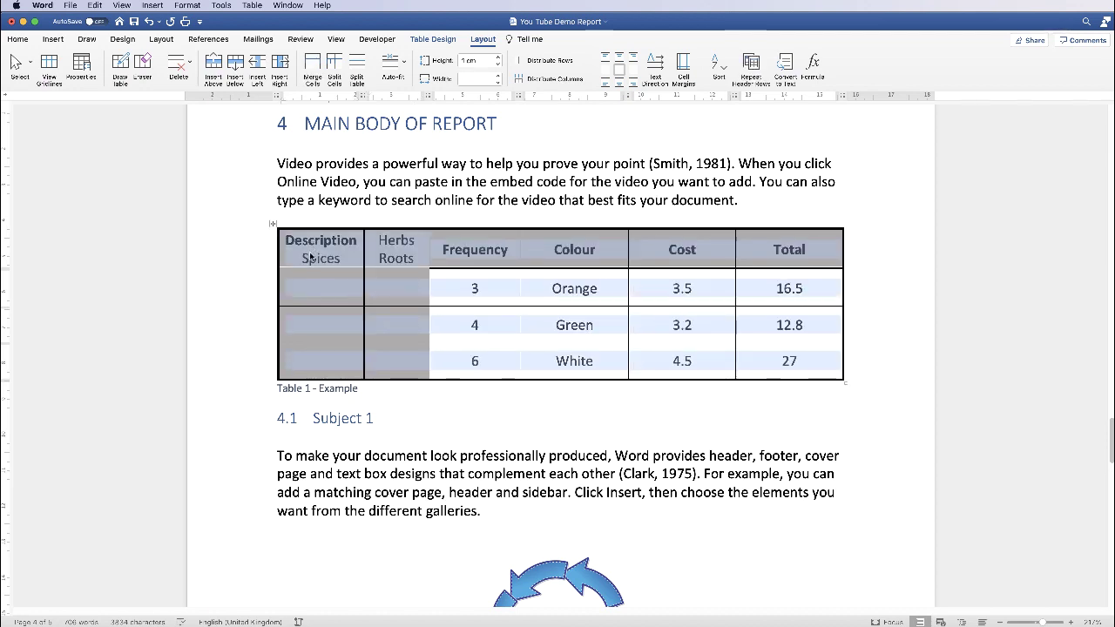
click(545, 80)
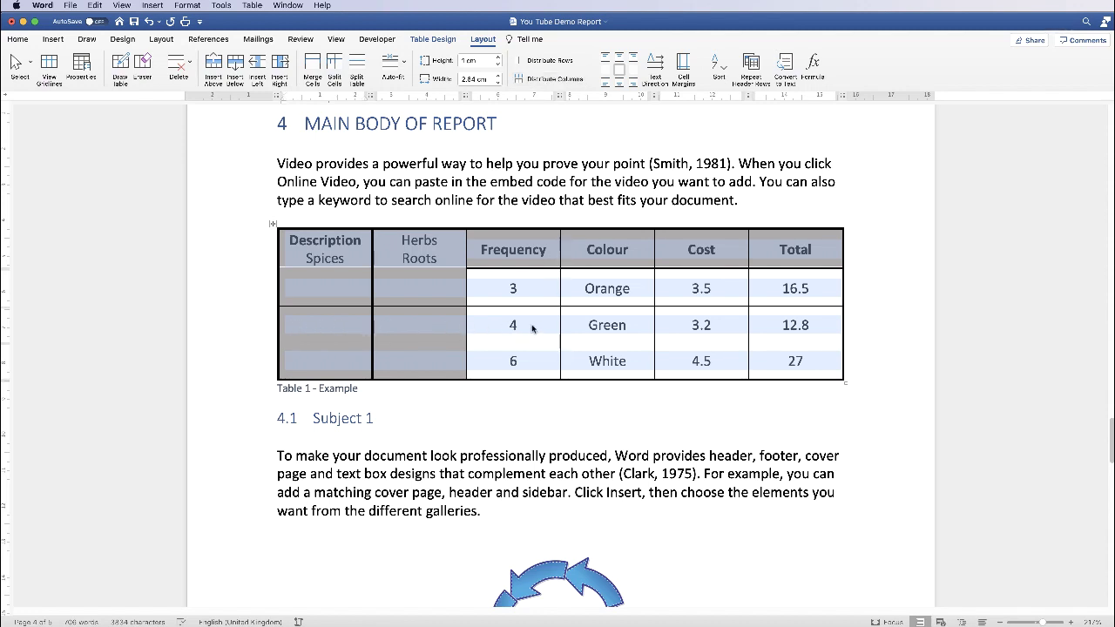
key(super+z)
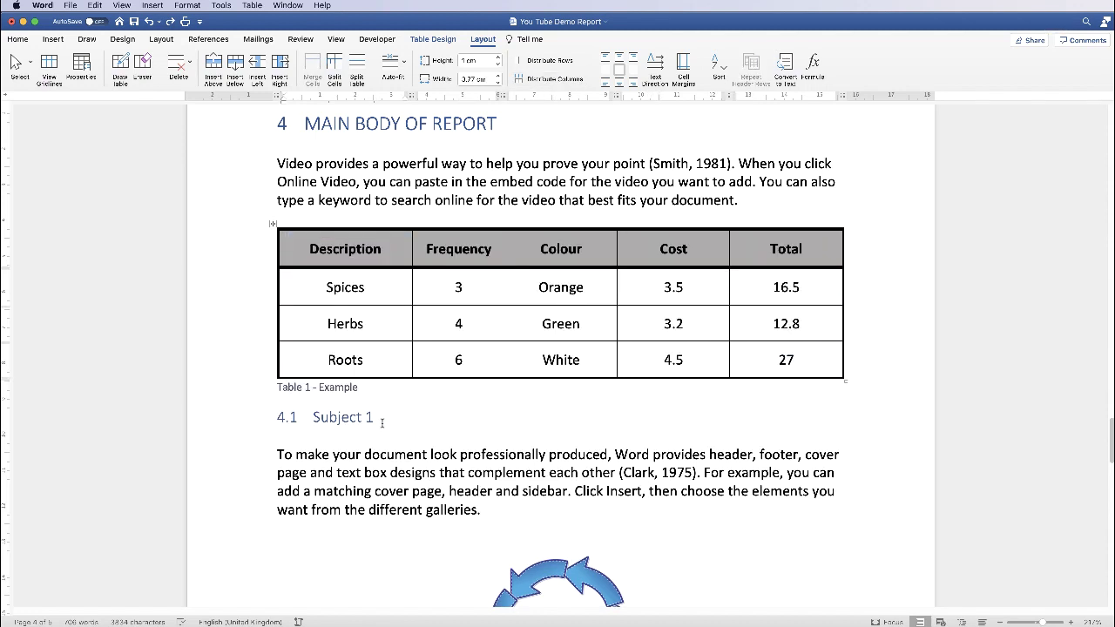